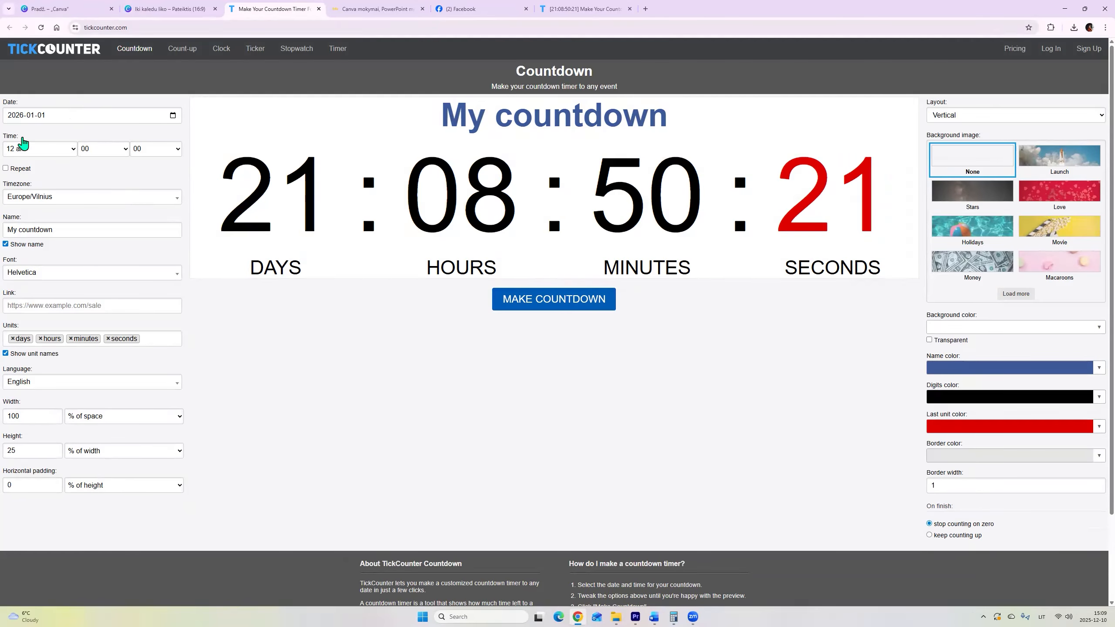
Review the countdown's target date and time zone settings
click(21, 110)
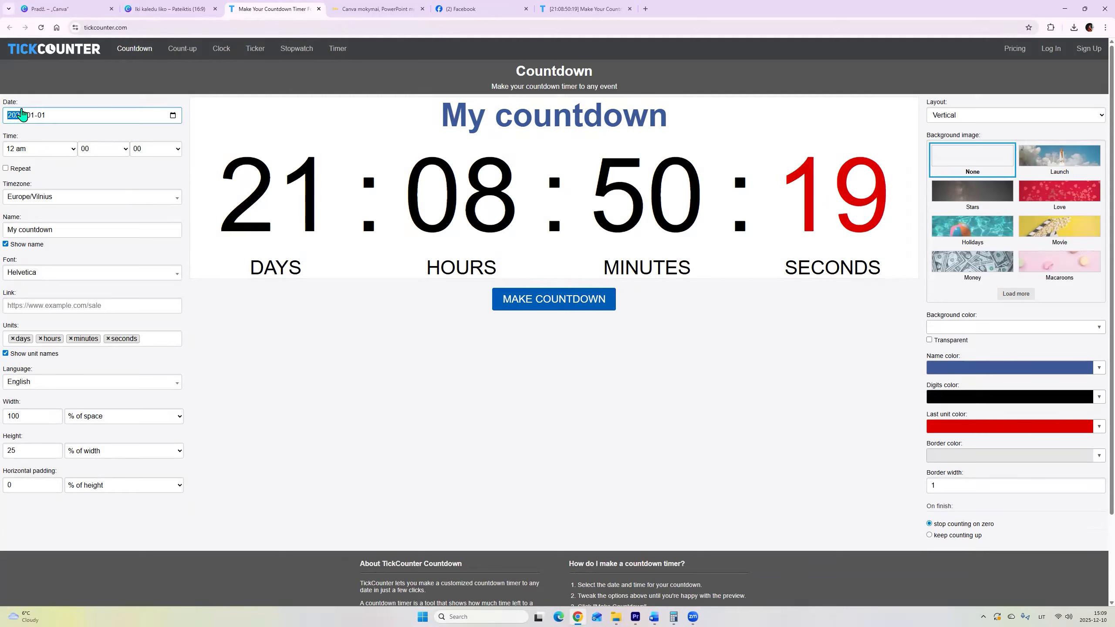
click(39, 106)
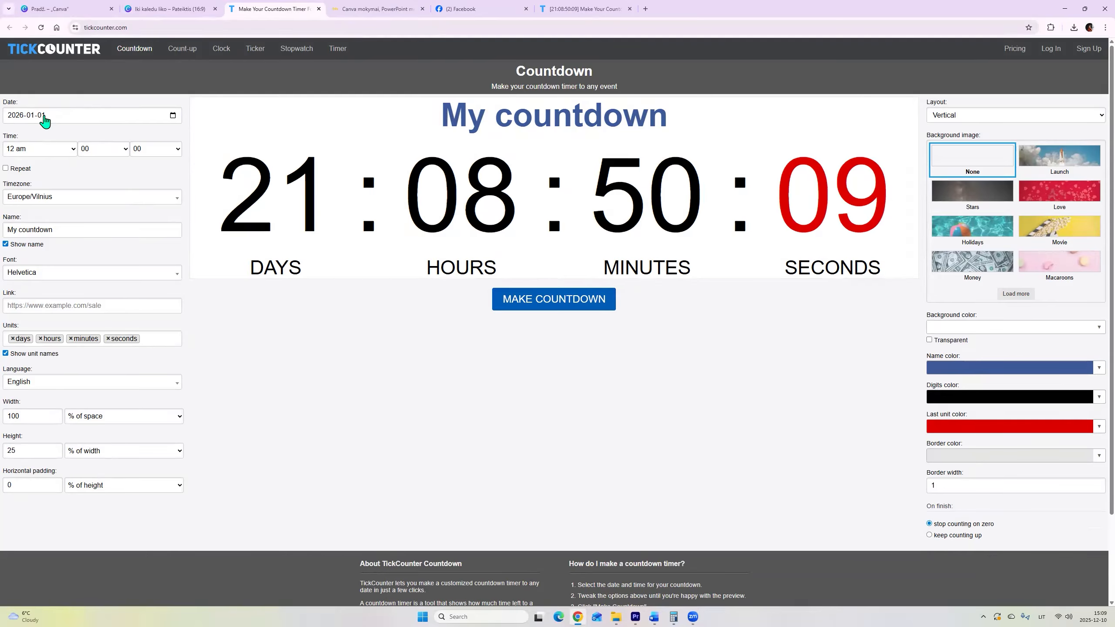
click(34, 197)
click(26, 199)
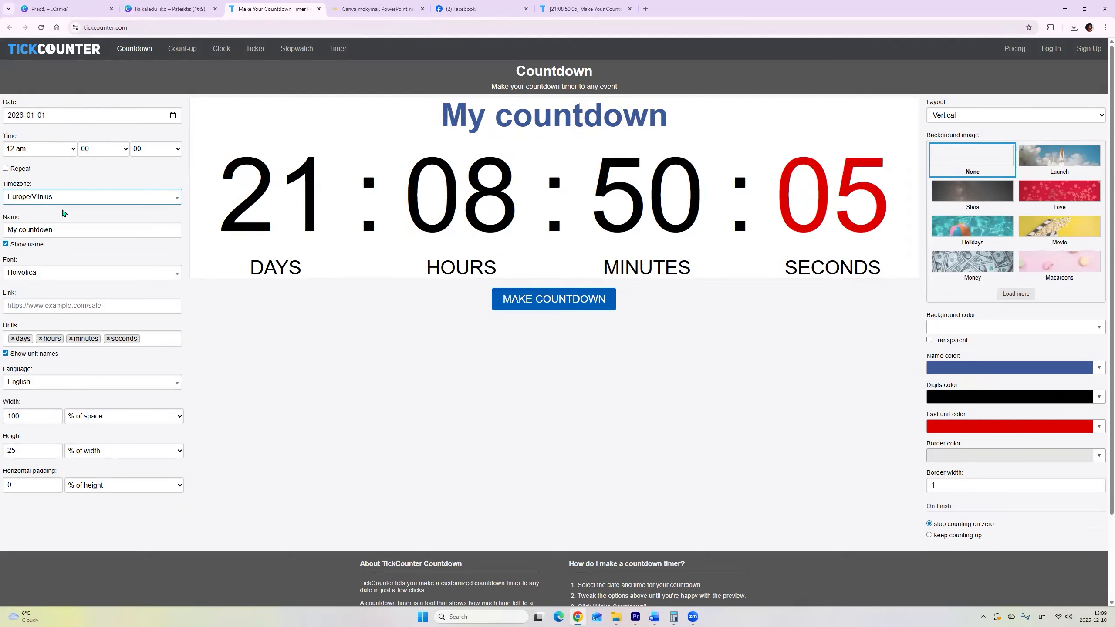
Name the countdown "Iki Naujųjų 2026 m liko"
drag(72, 229, 2, 229)
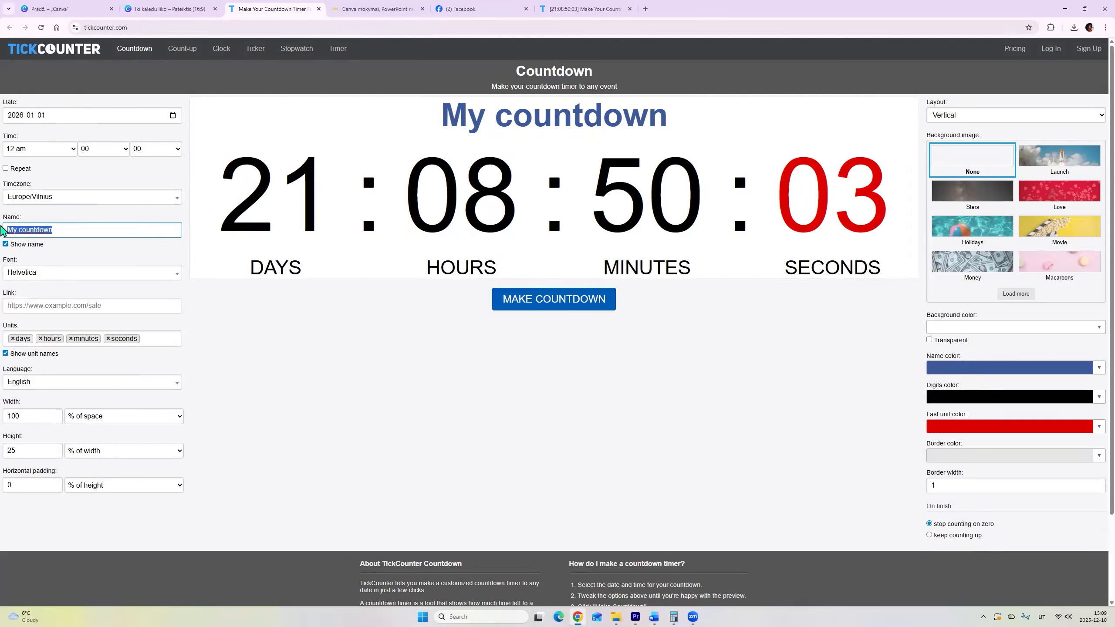
text(Iki )
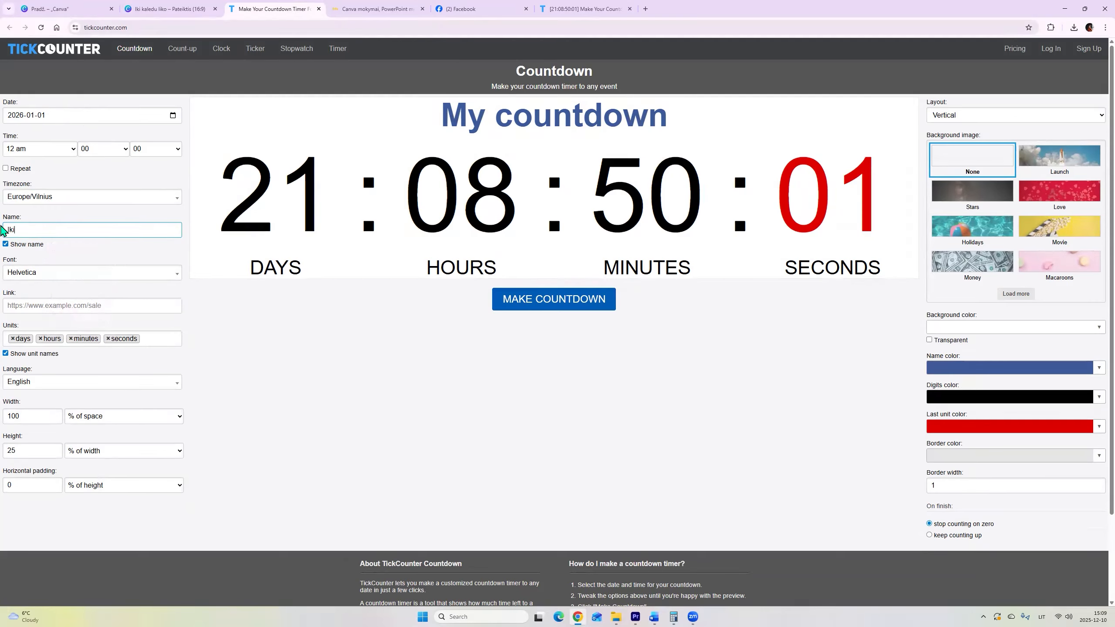
text(Naujuju)
text( liko)
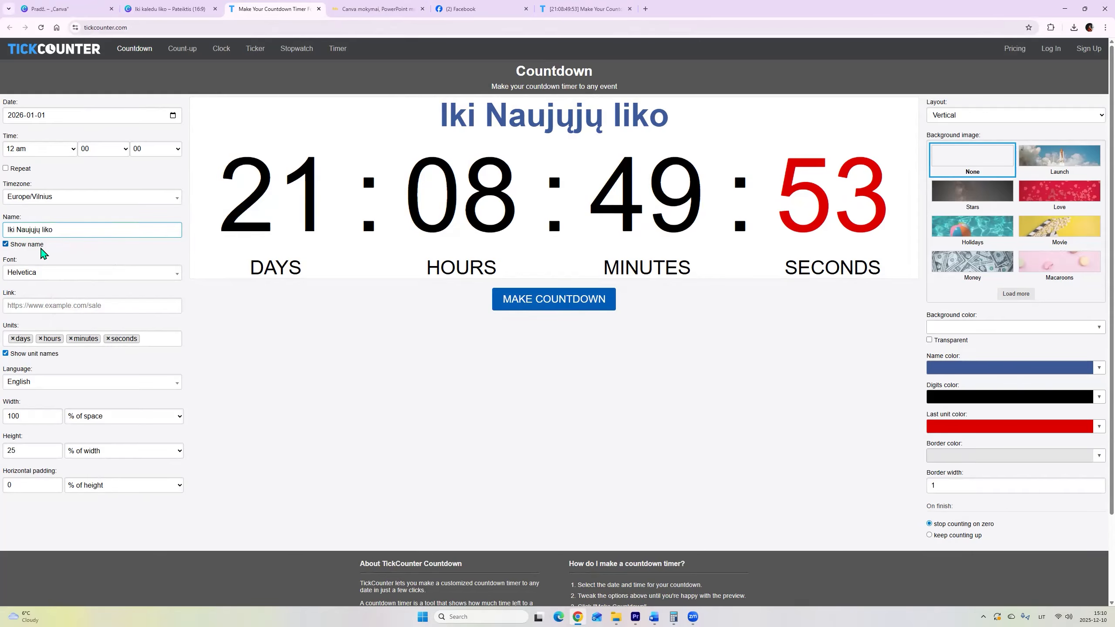
text(26 m)
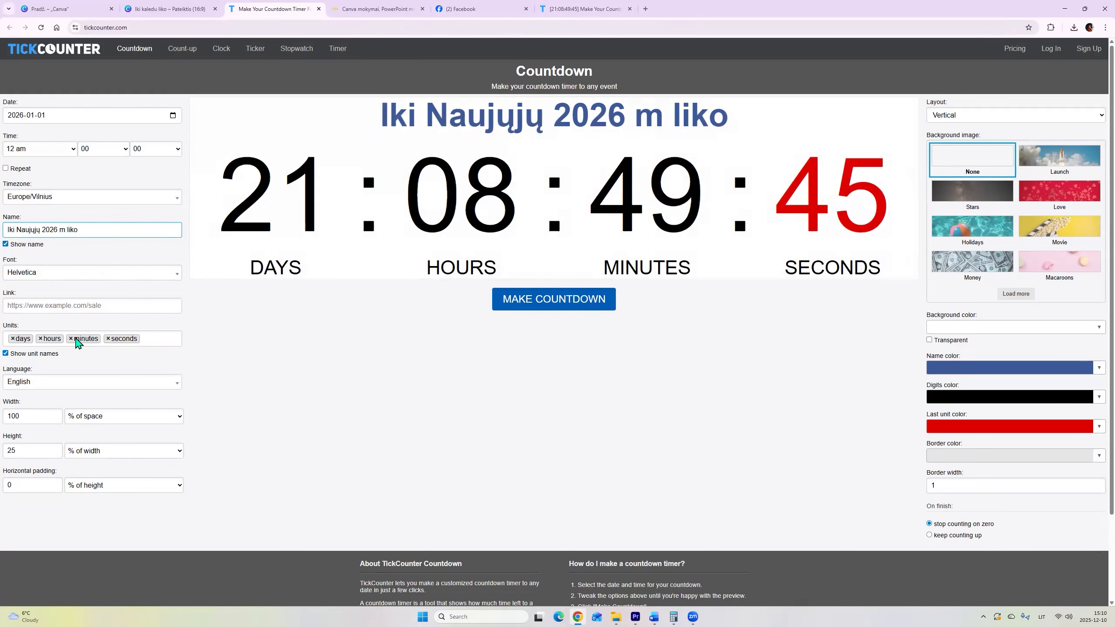
Look over the available fonts and set the countdown's language to Lithuanian
click(27, 274)
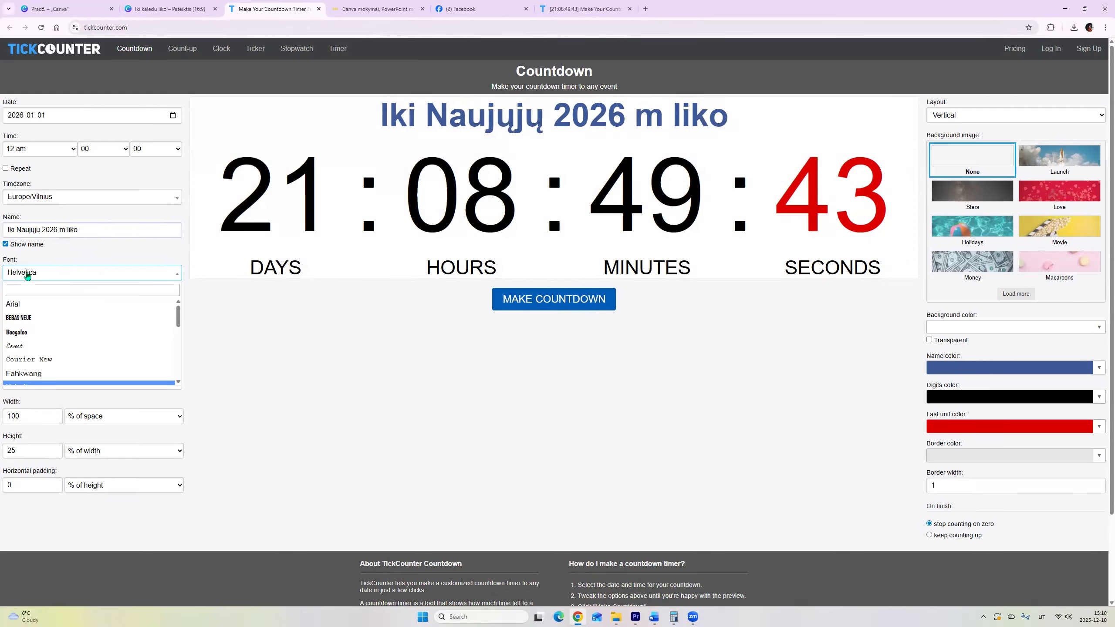
click(27, 275)
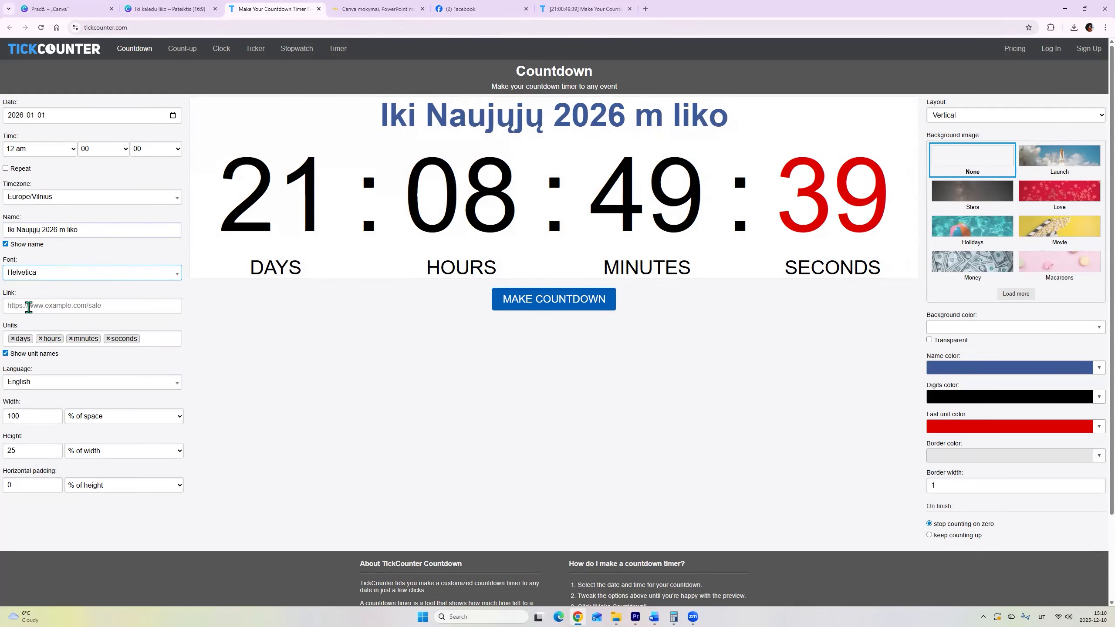
scroll(29, 307, down, 3)
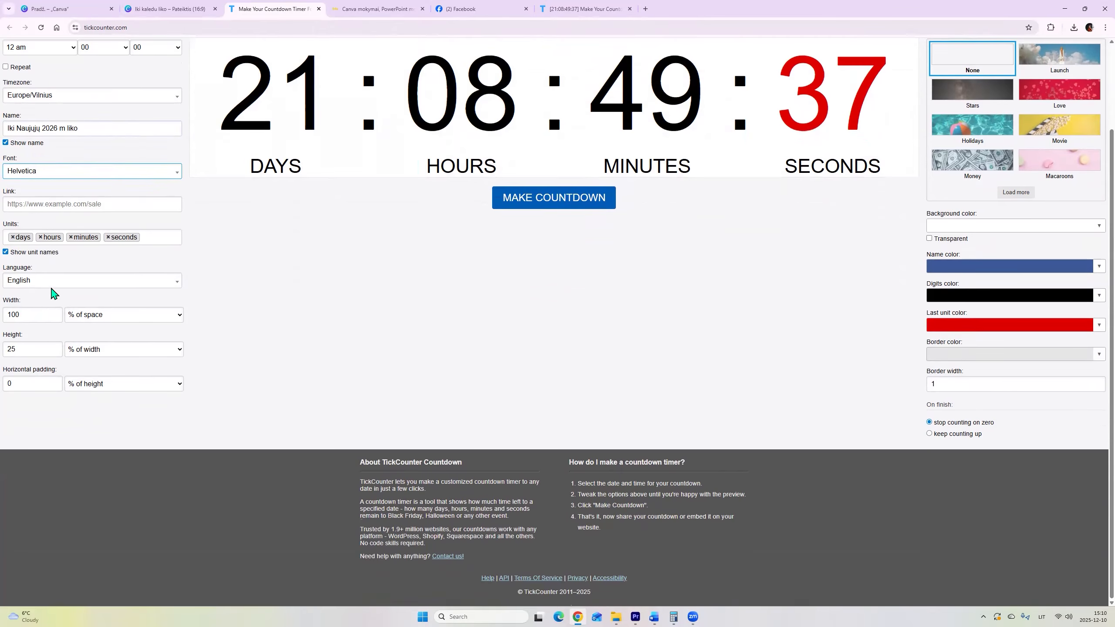
click(49, 287)
scroll(46, 338, down, 6)
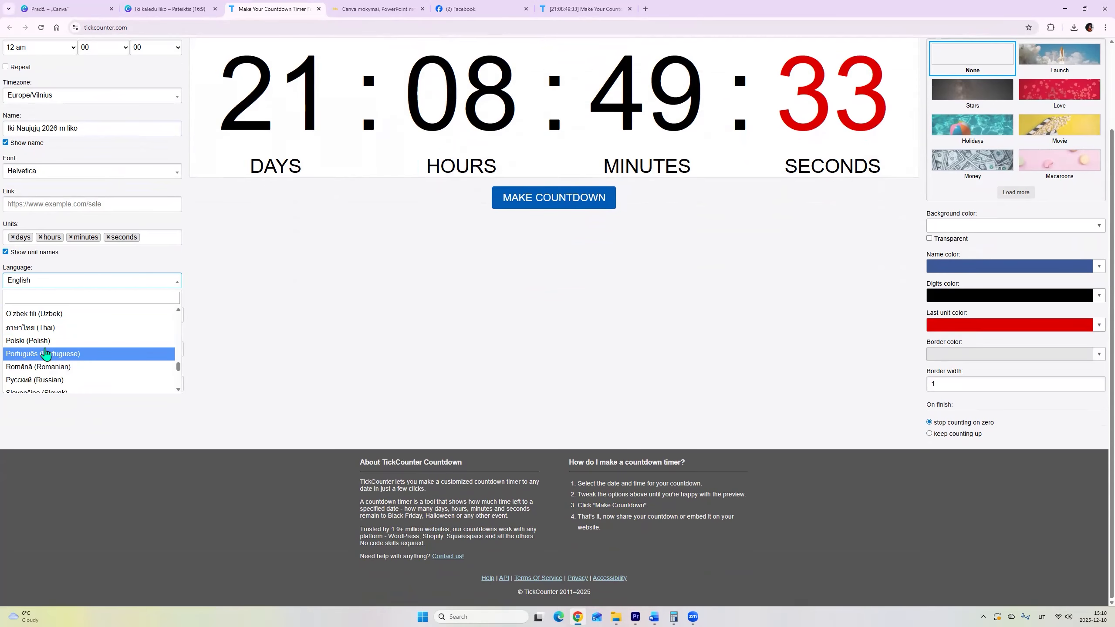
scroll(48, 362, down, 2)
scroll(47, 365, down, 3)
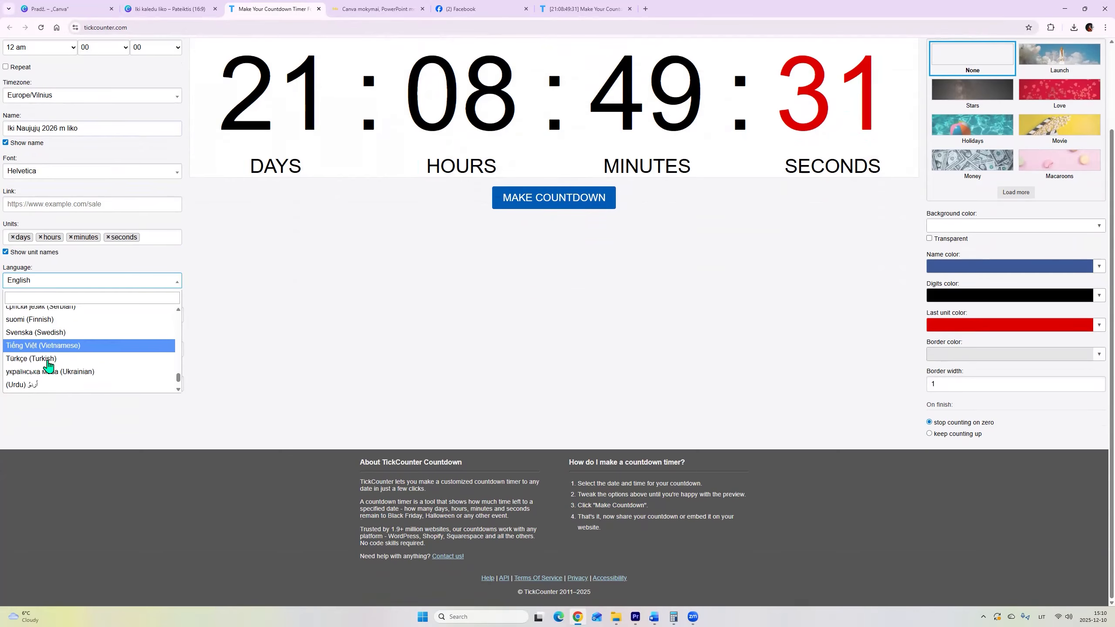
click(61, 331)
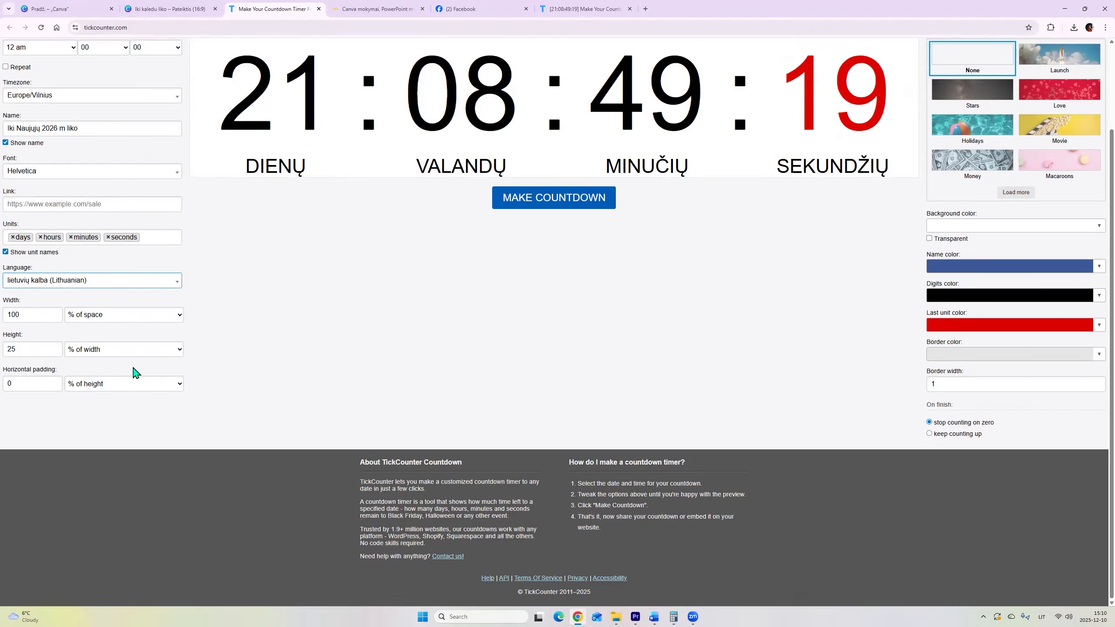
Try the Love, Stars and Macaroons background images on the countdown
scroll(333, 320, up, 3)
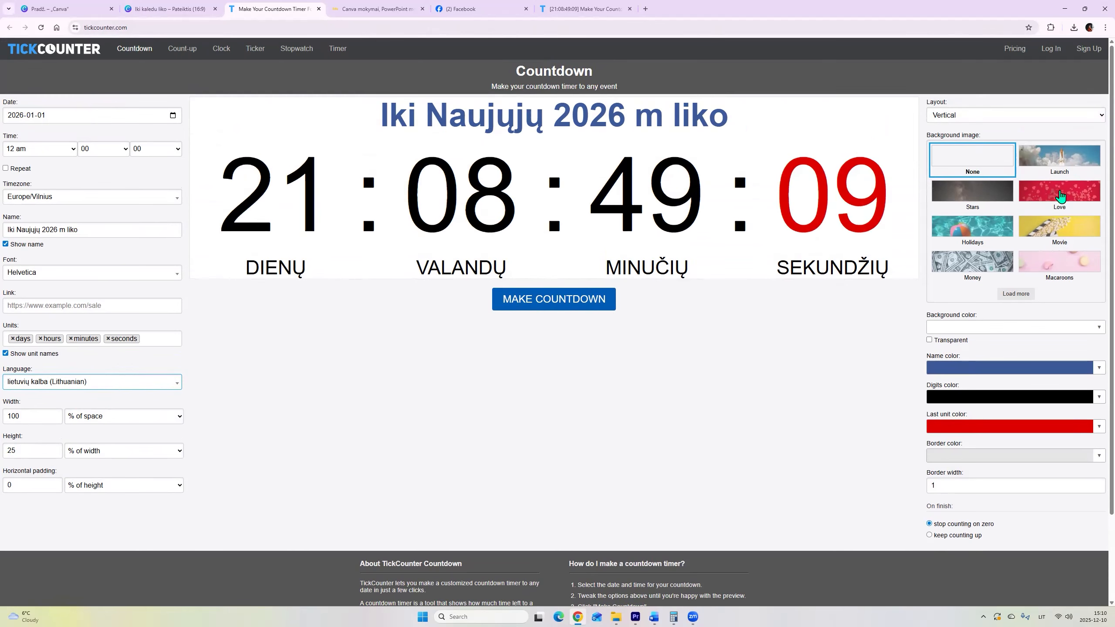
click(1060, 195)
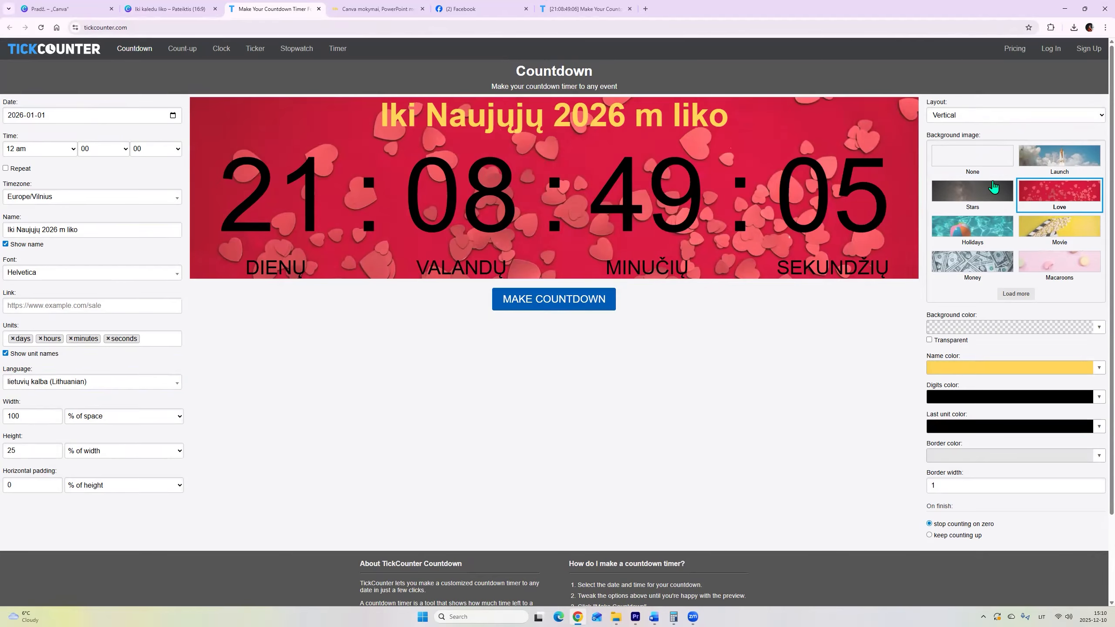
click(991, 196)
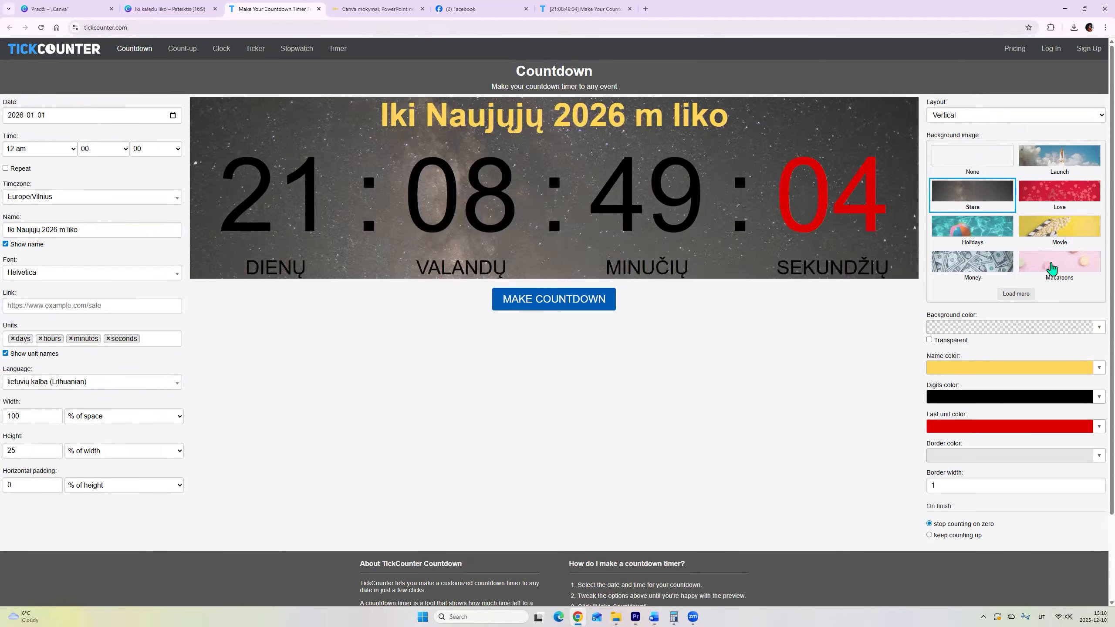
click(1051, 267)
Set the countdown's background image to None and make its background color transparent
click(962, 163)
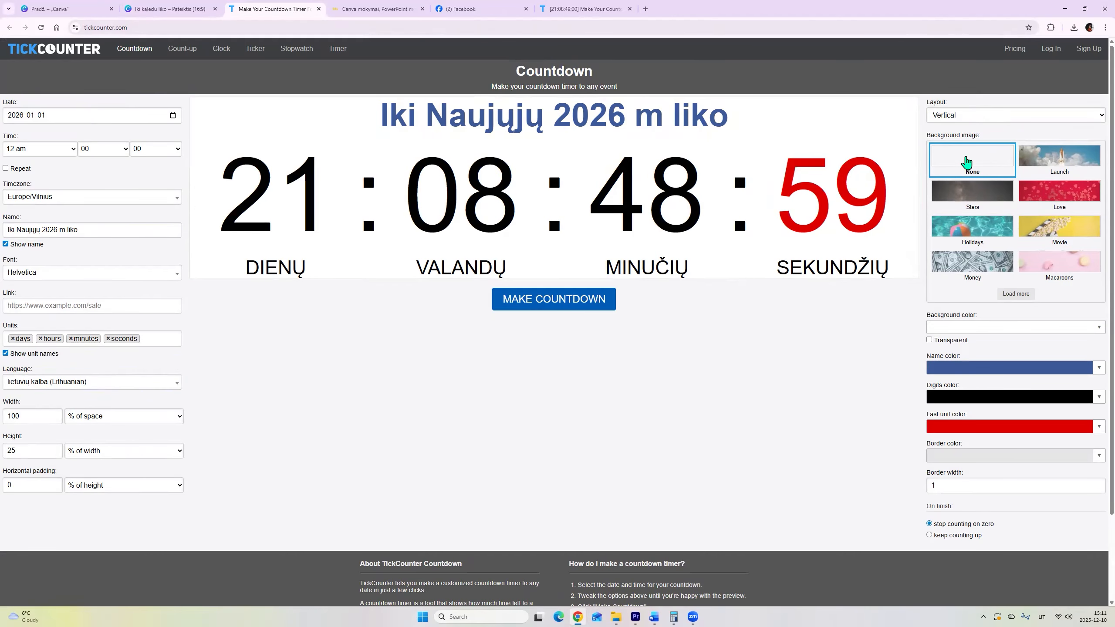
click(929, 341)
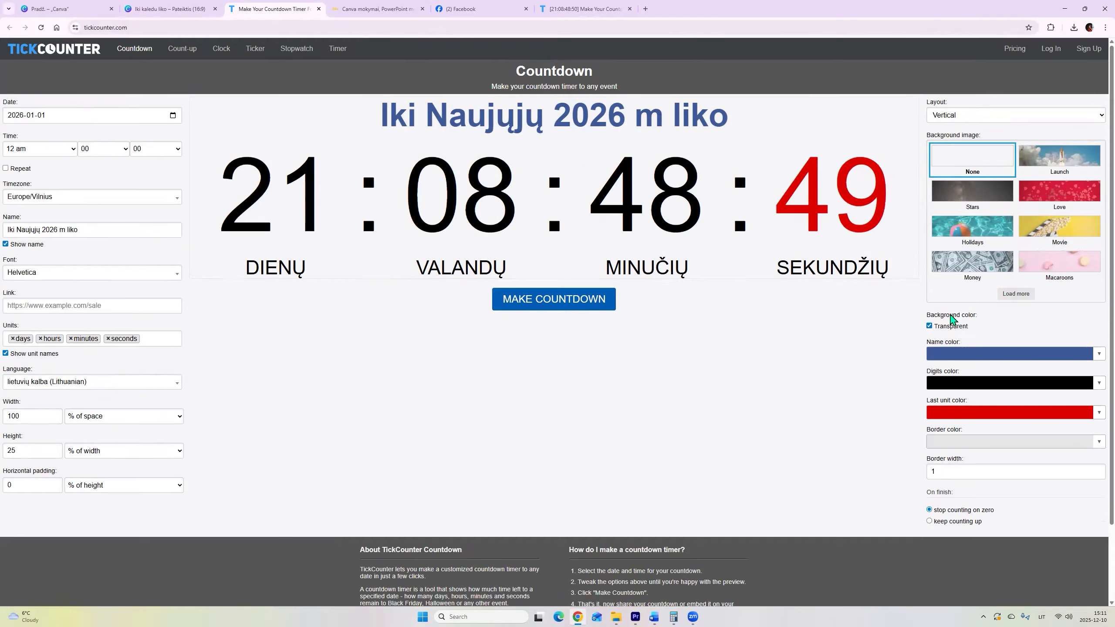
Try white and bright pink as the countdown's name color
click(959, 353)
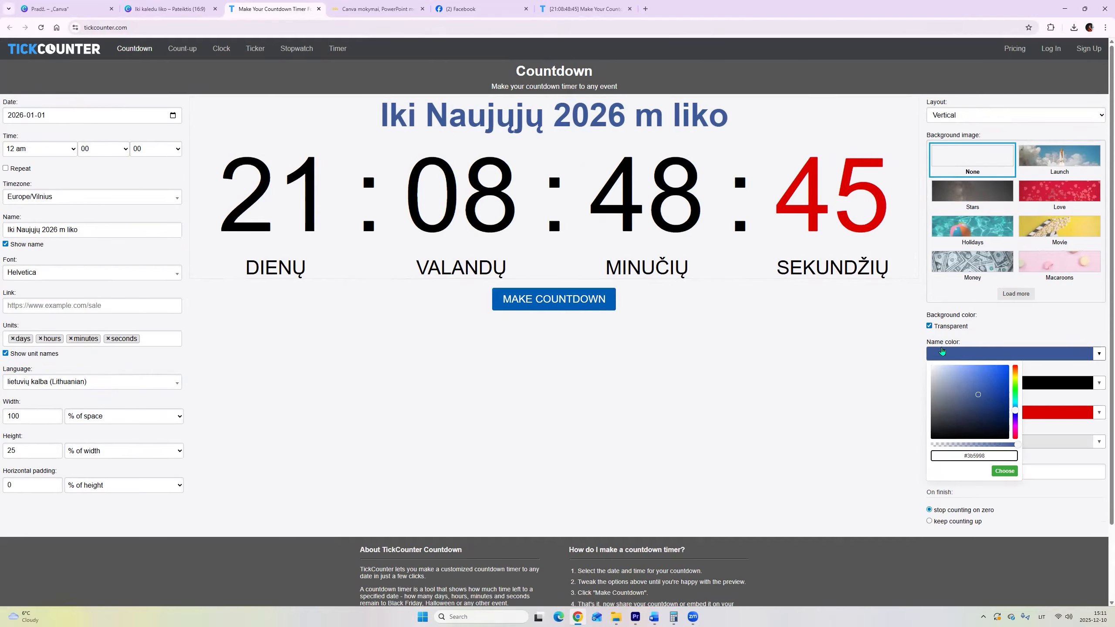
drag(979, 399, 929, 365)
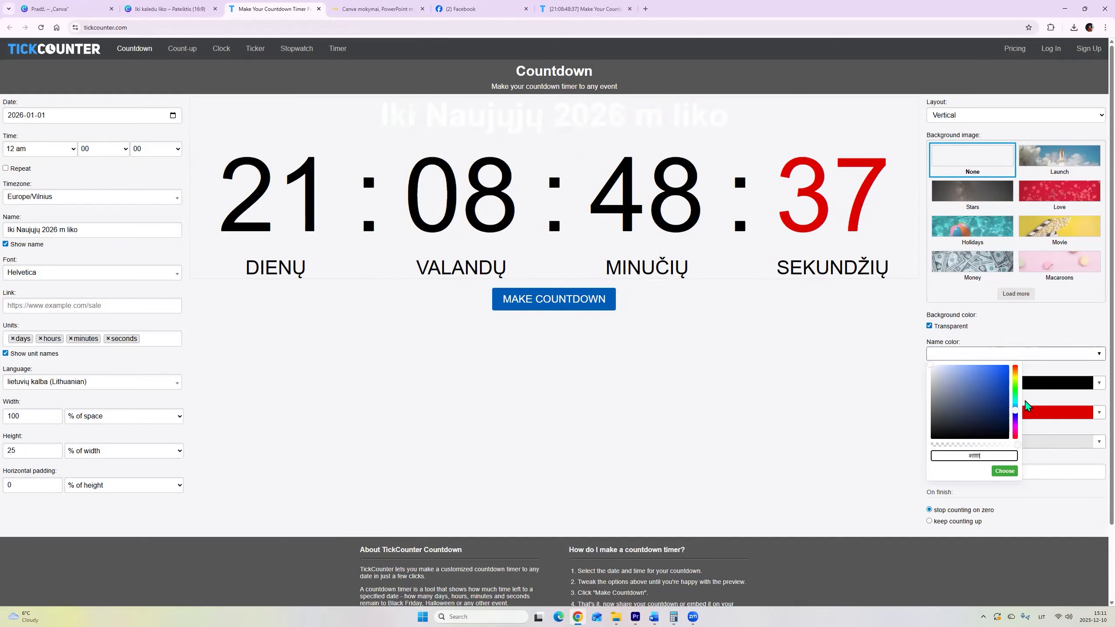
drag(1017, 413, 1015, 434)
click(974, 384)
click(991, 415)
click(997, 376)
click(1005, 368)
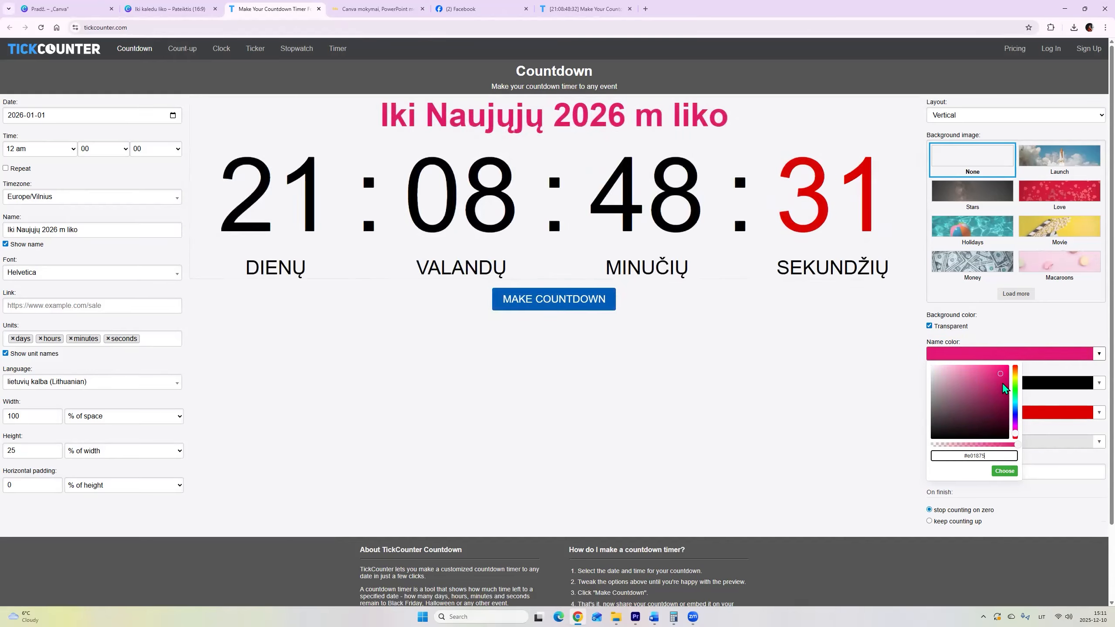
drag(1006, 368, 1009, 364)
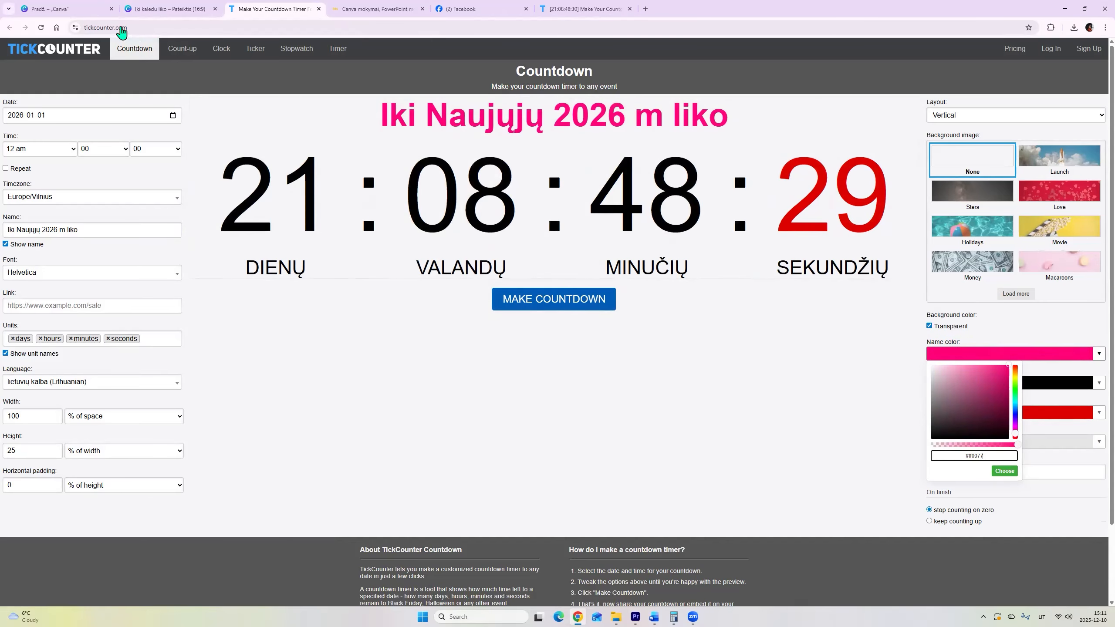
Switch to the Canva presentation and examine the colors of the existing Christmas countdown in full-screen view
click(163, 8)
click(163, 111)
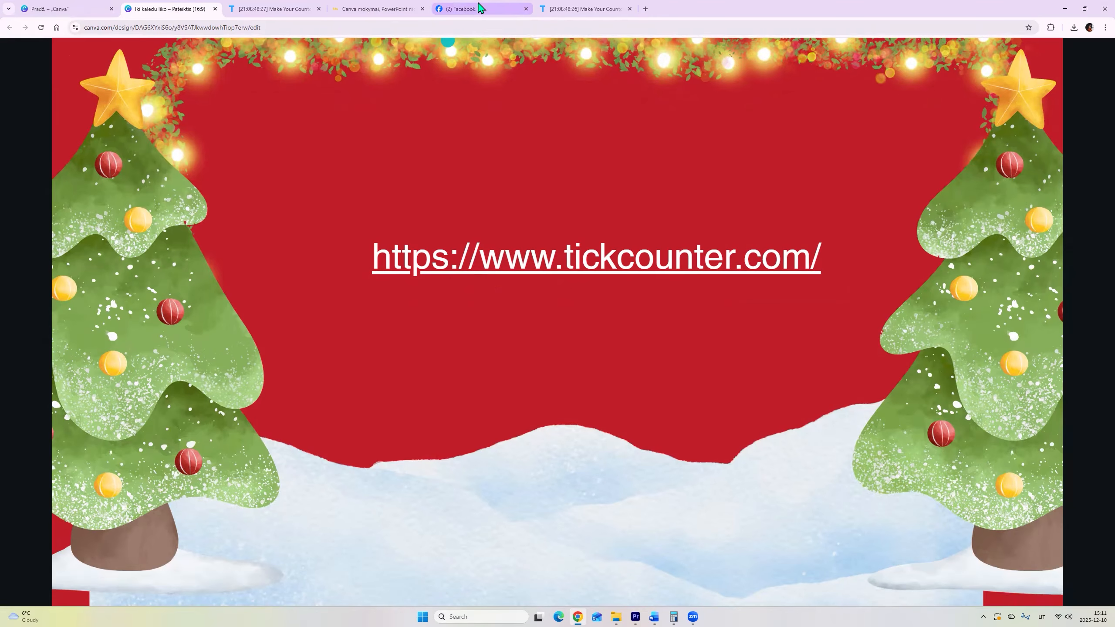
click(25, 181)
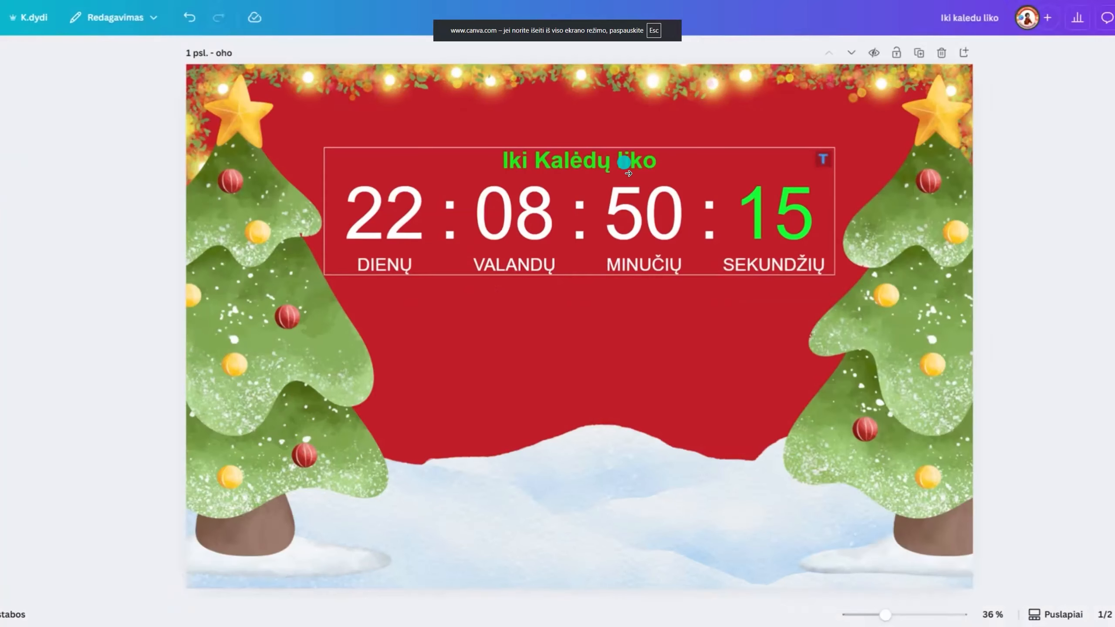
mouse_move(617, 6)
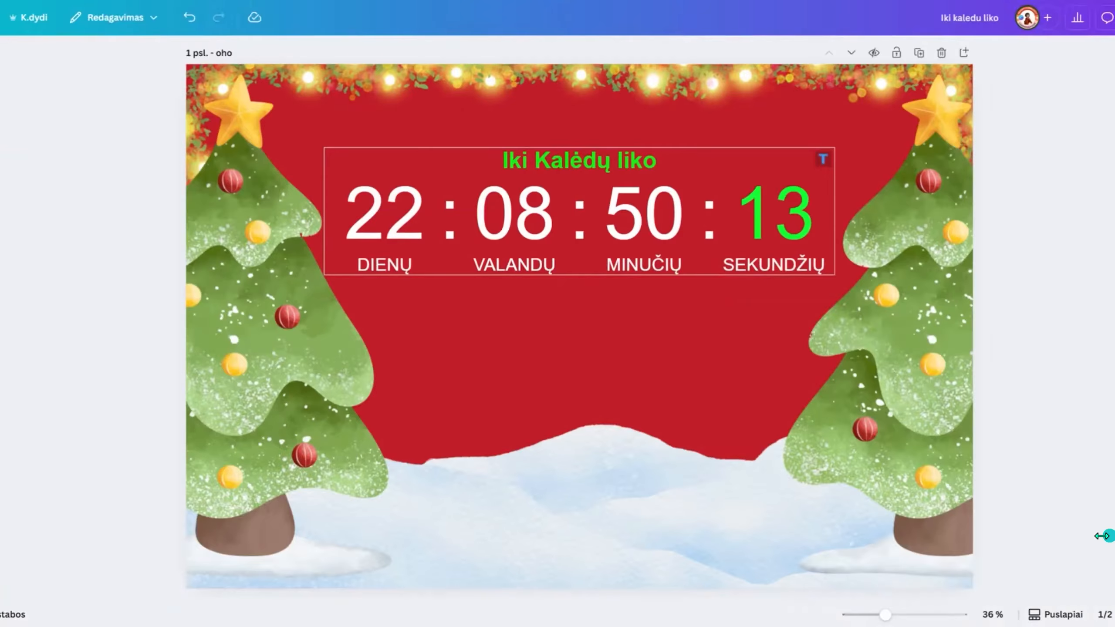
key(Escape)
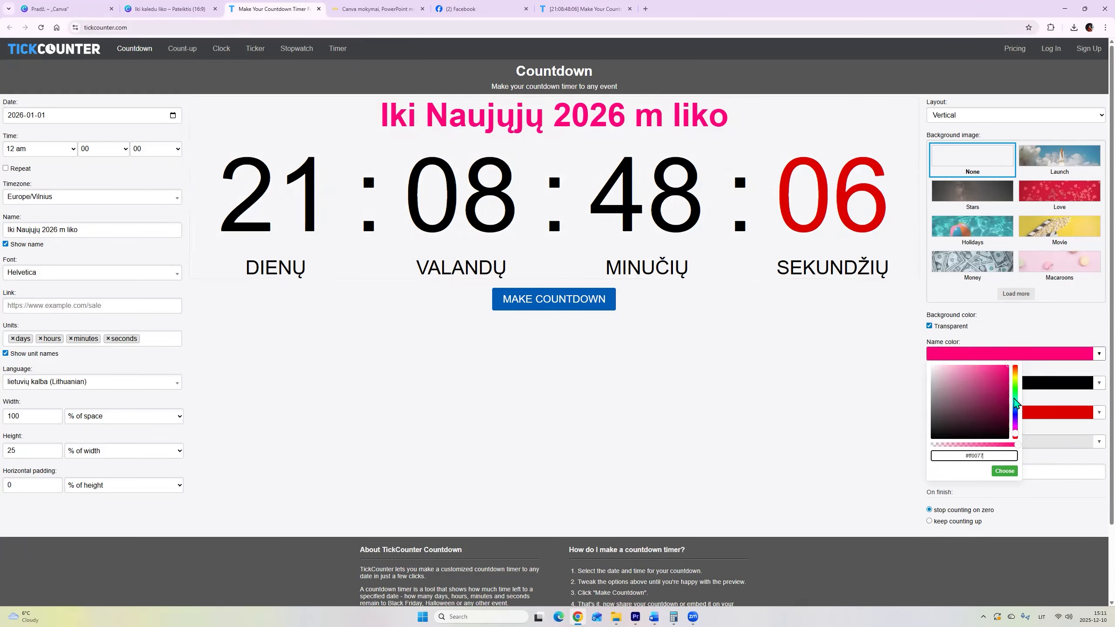
Return to the TickCounter countdown editor and set the name color to bright green
click(1017, 394)
click(1006, 371)
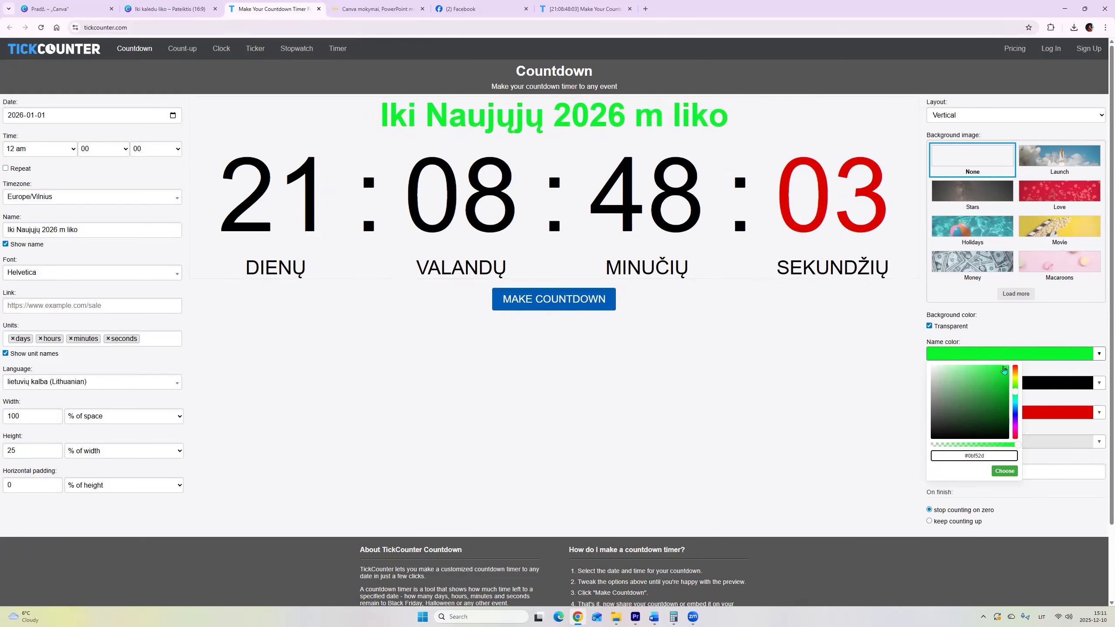
click(1054, 325)
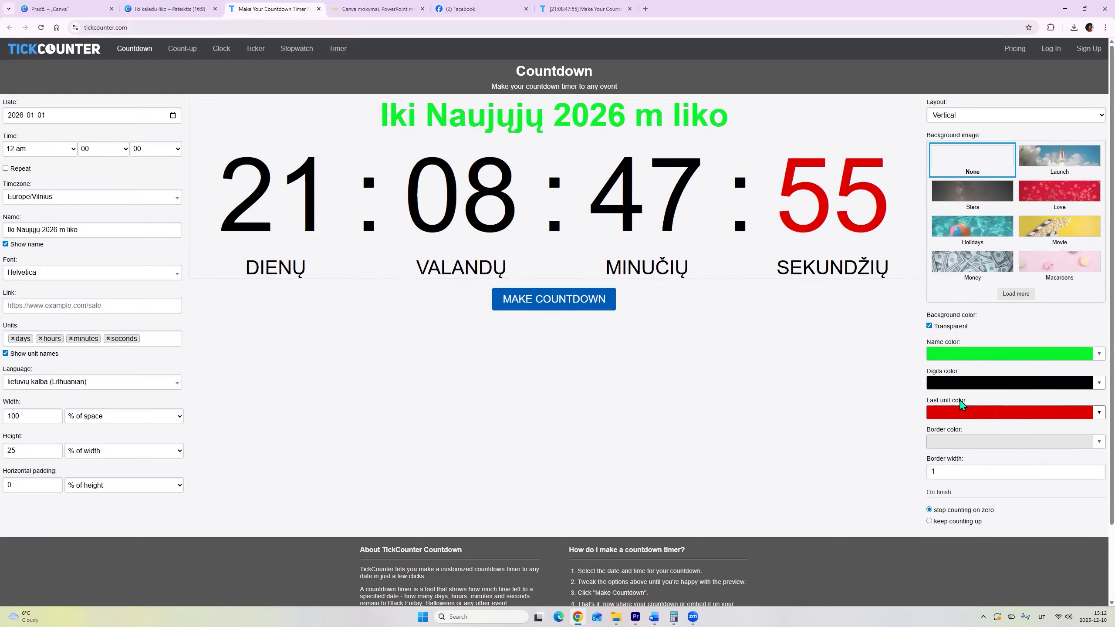
Set the countdown's last unit color to bright green, matching the name
click(950, 415)
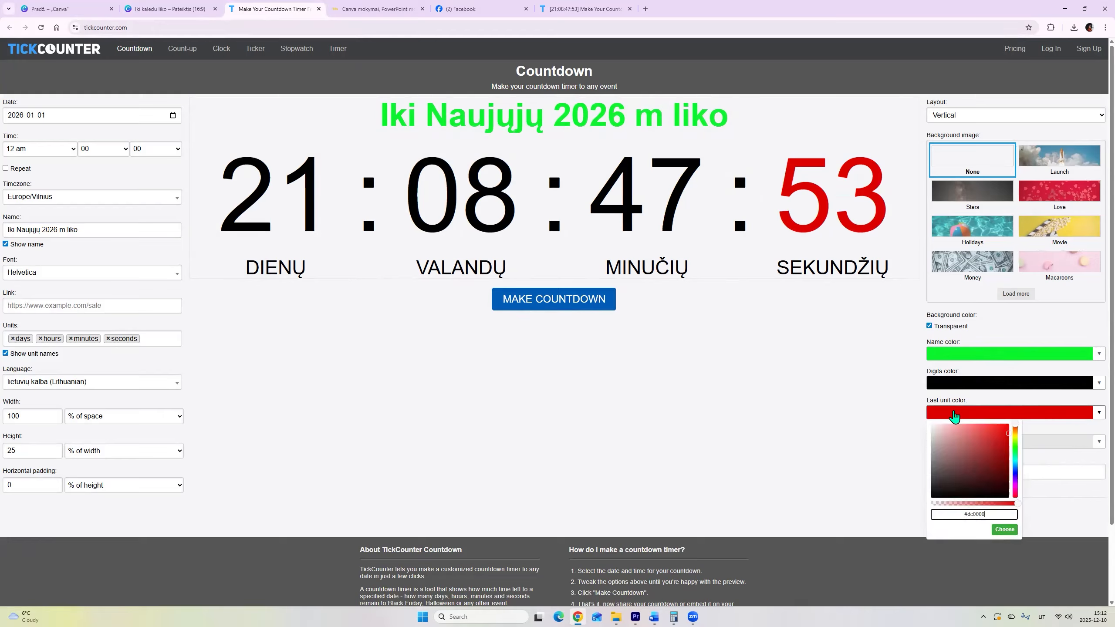
click(1015, 448)
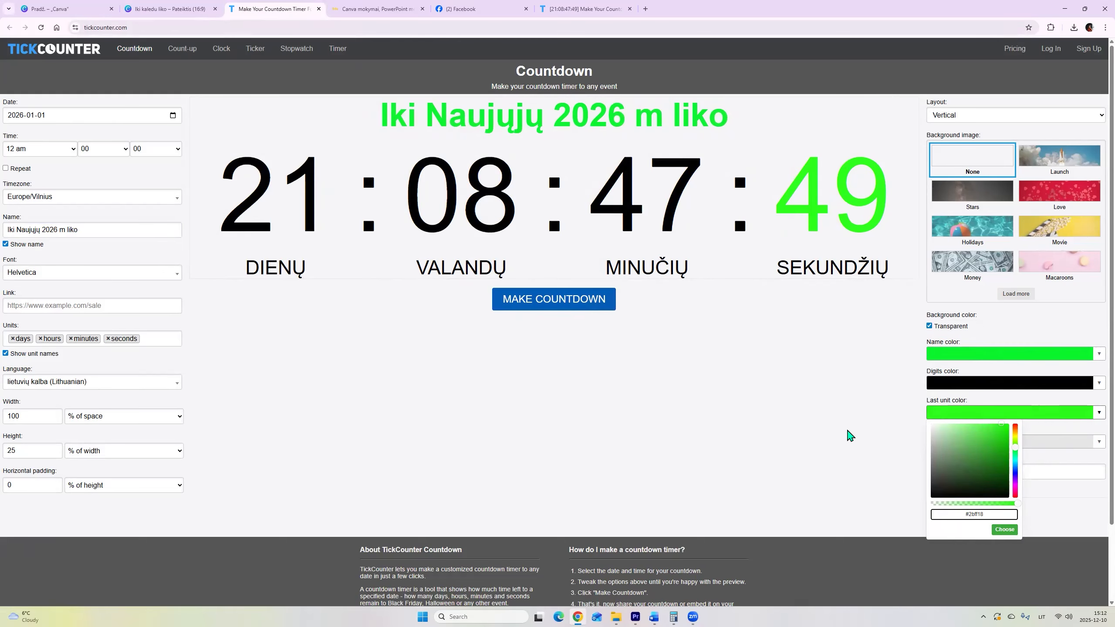
click(677, 436)
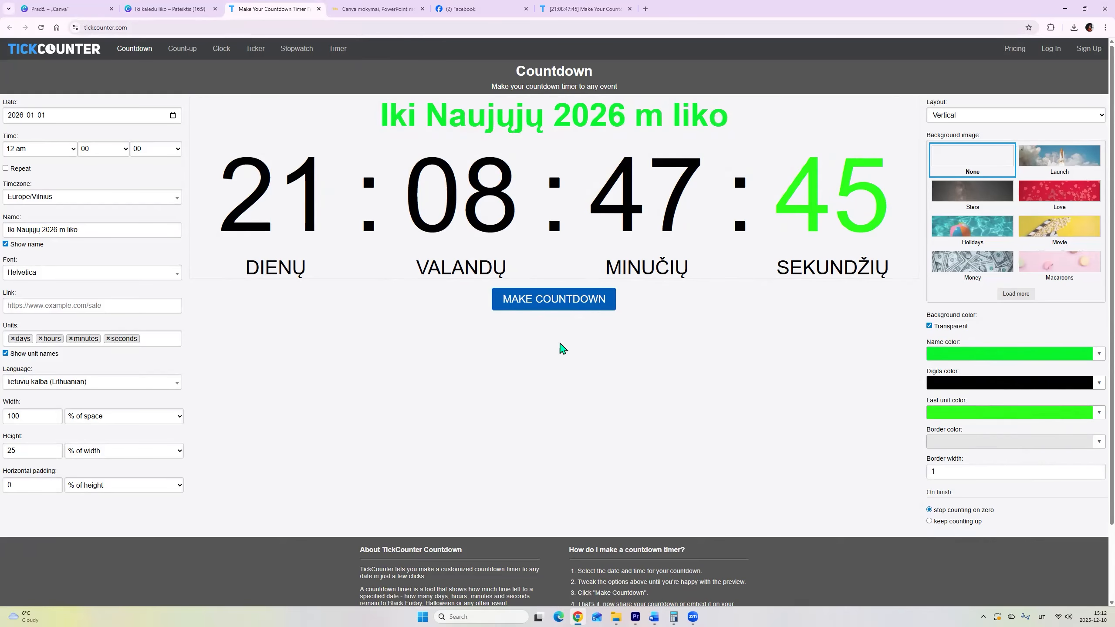
Make the countdown and open its share link
click(562, 306)
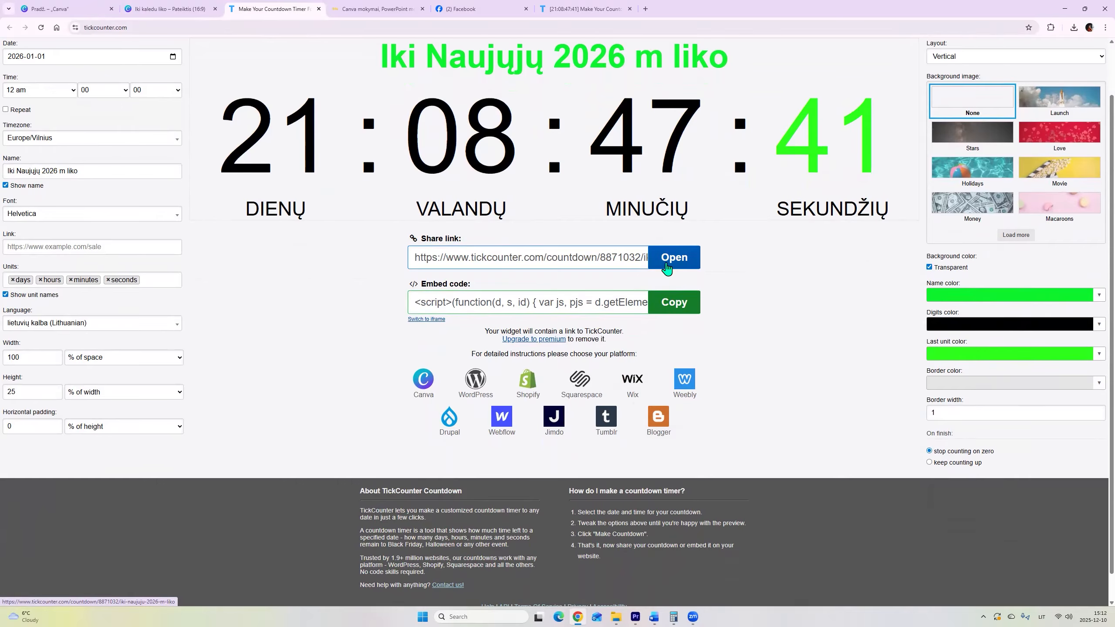
click(666, 262)
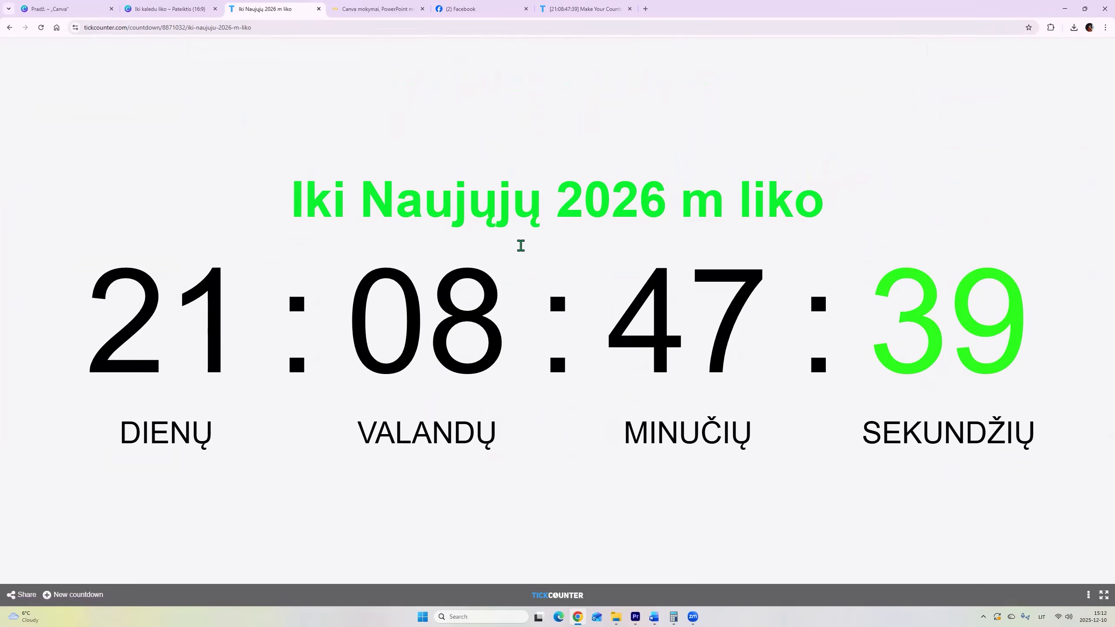
Switch to the Canva presentation and add an empty Christmas-themed page as page 3
click(180, 9)
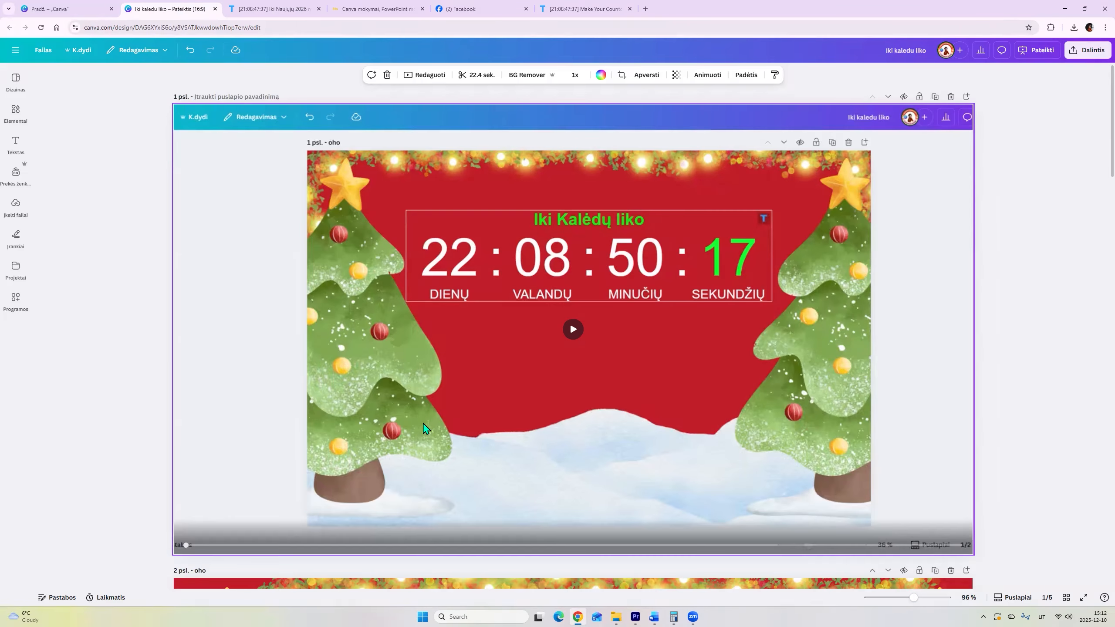
scroll(472, 484, down, 15)
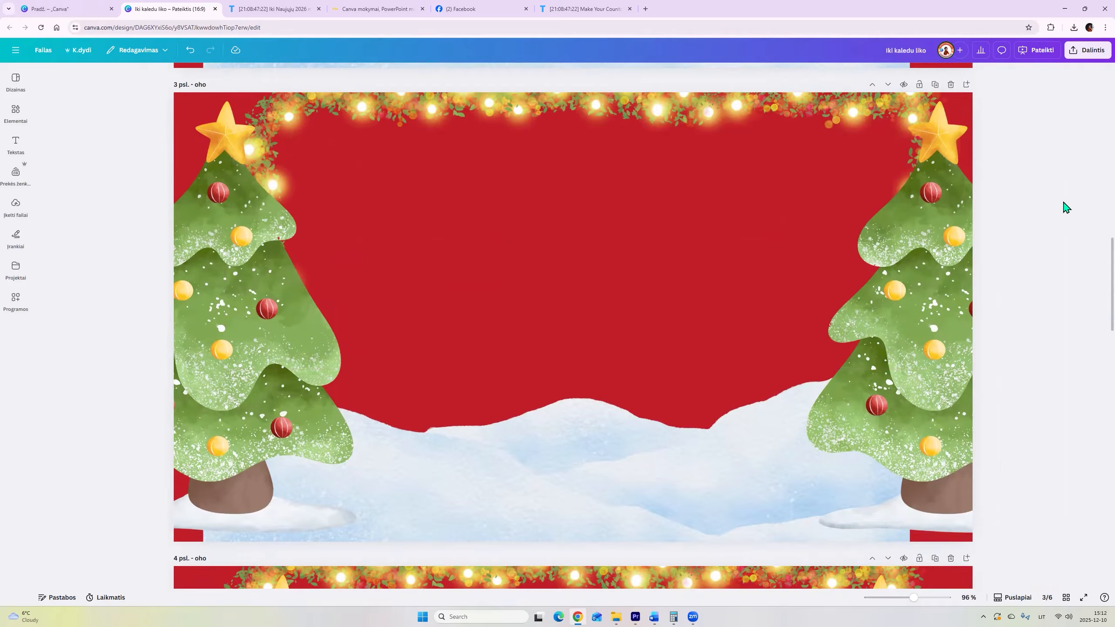
Switch to the Edukursai website and examine its course listings, from the available courses down to the categories
click(388, 7)
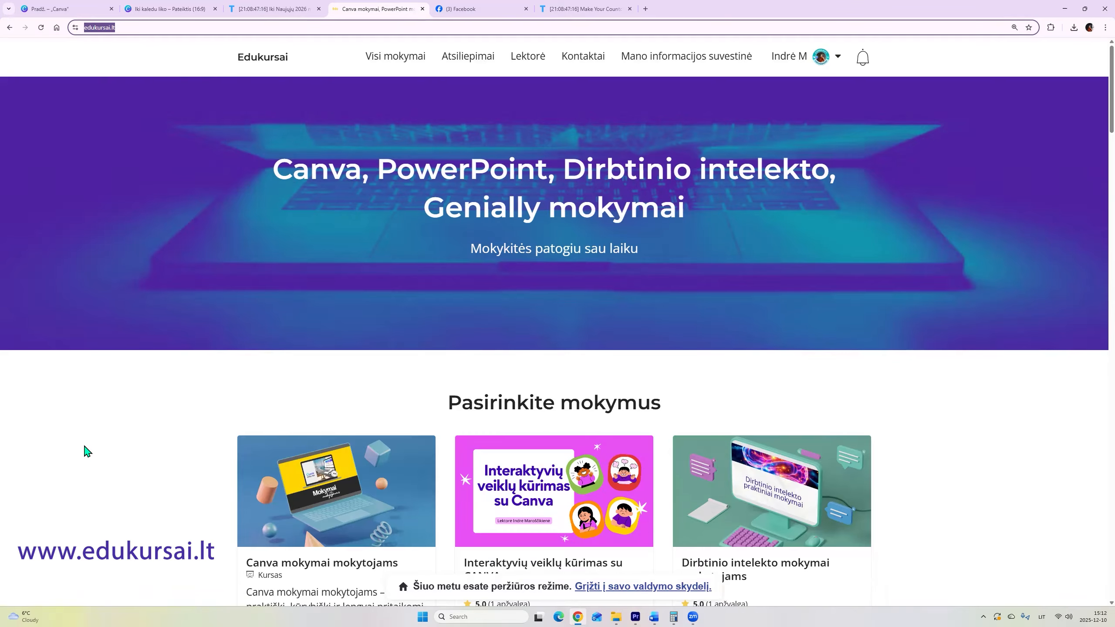
scroll(86, 451, down, 7)
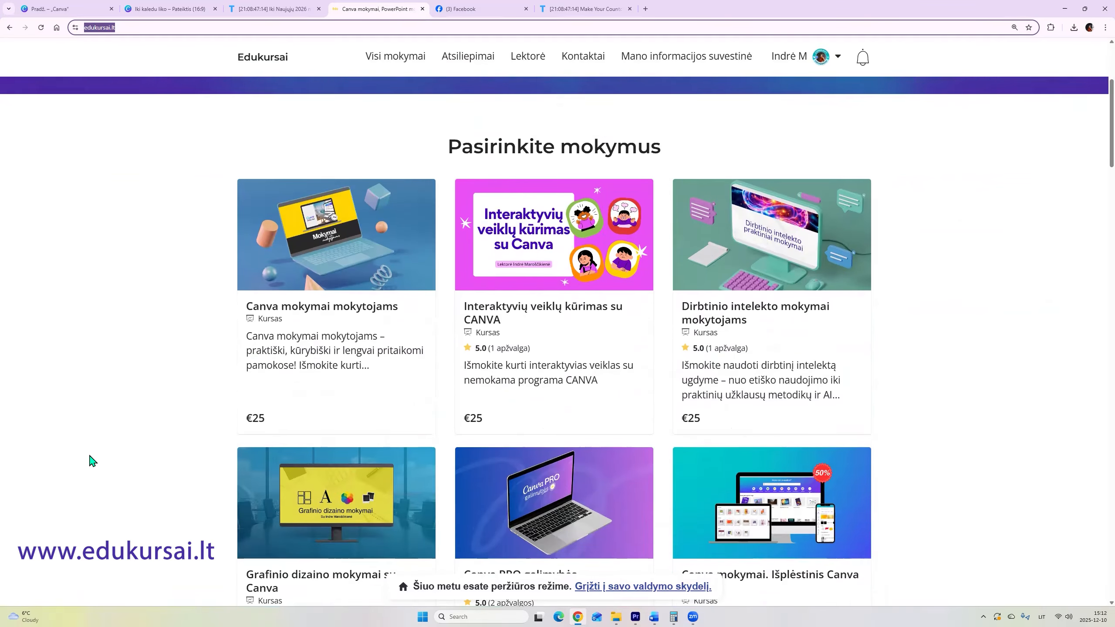
scroll(94, 461, down, 7)
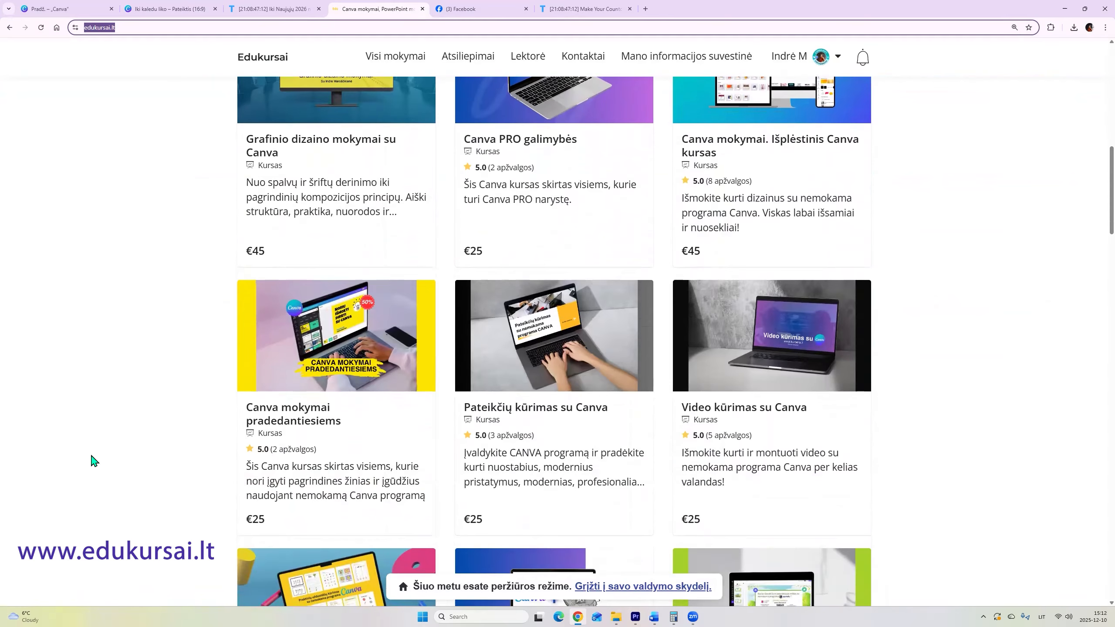
scroll(94, 461, up, 1)
scroll(94, 461, down, 6)
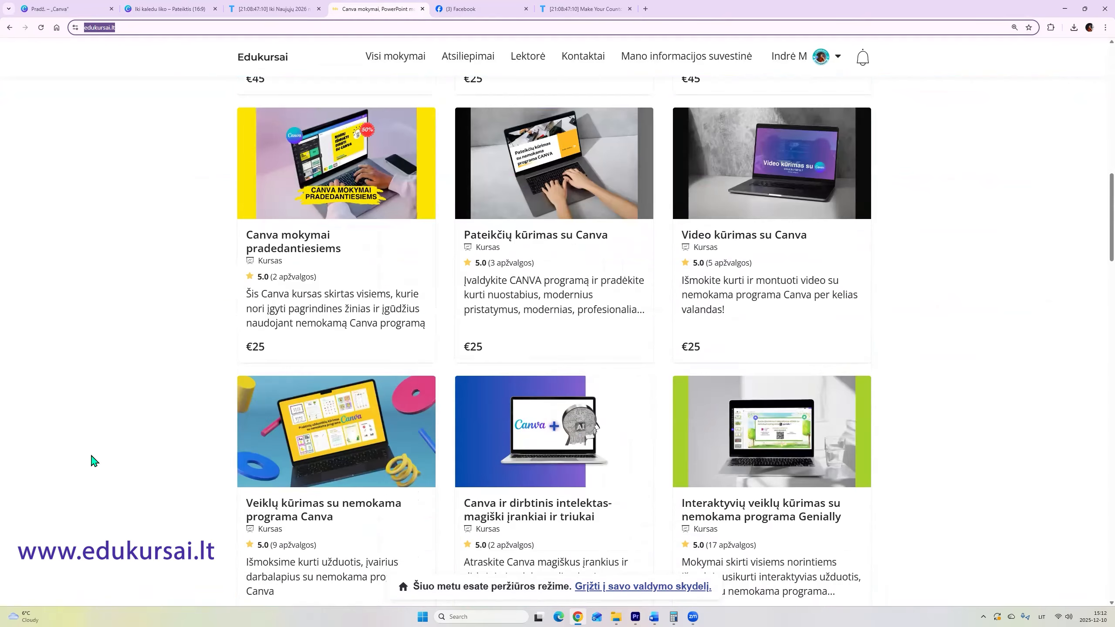
scroll(94, 461, down, 20)
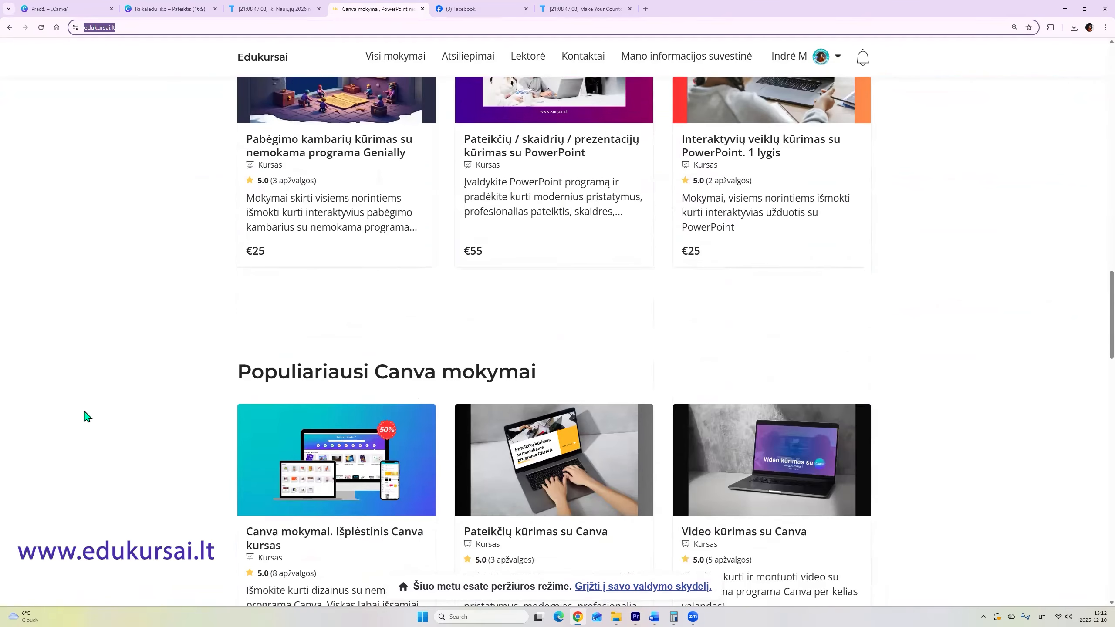
drag(1111, 352, 1111, 409)
scroll(1094, 409, down, 14)
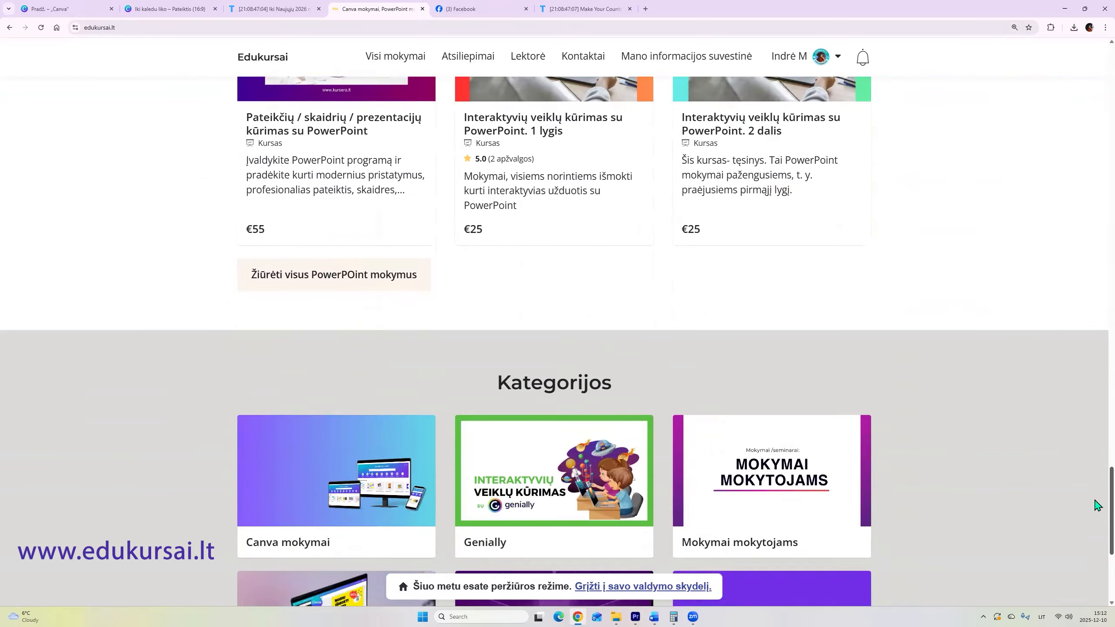
scroll(1094, 421, up, 9)
scroll(1095, 377, up, 18)
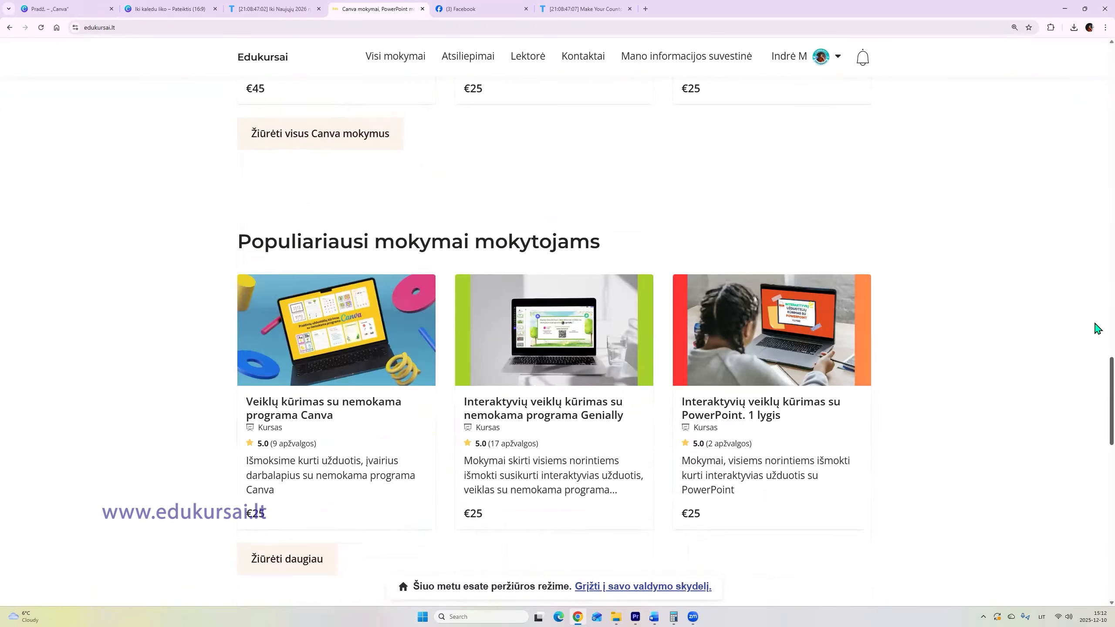
scroll(1097, 265, up, 20)
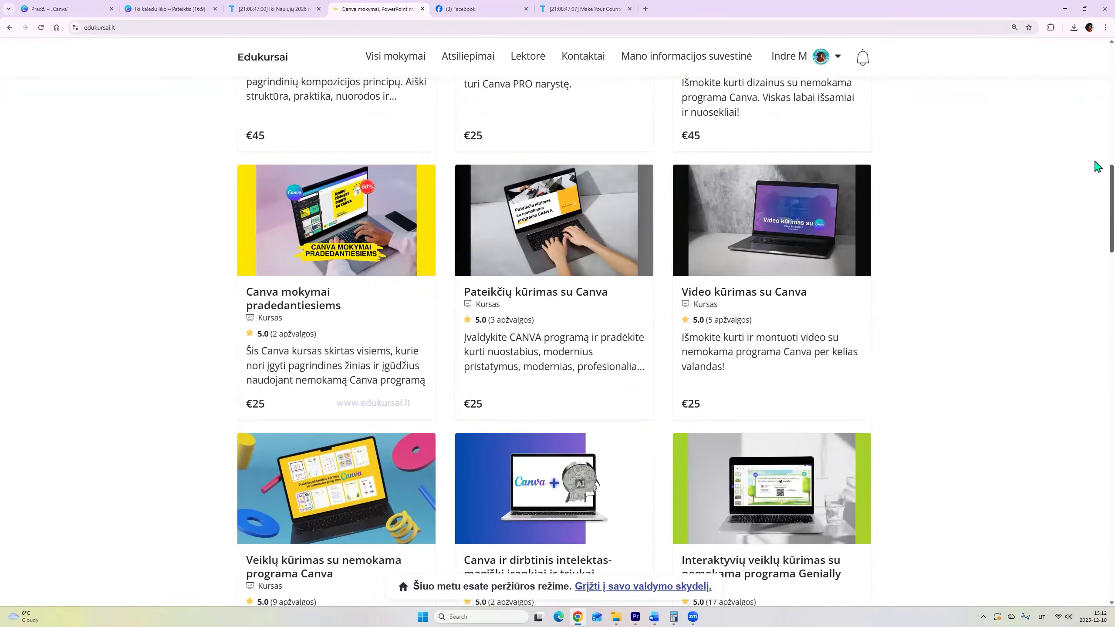
scroll(1097, 74, up, 8)
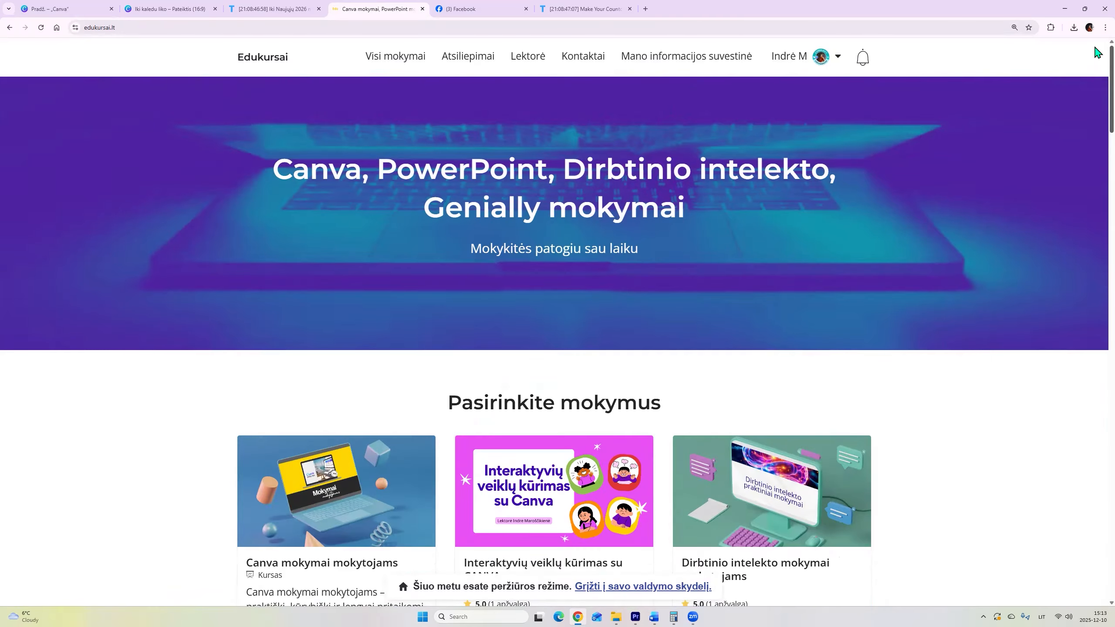
Switch to the Canva mokymai Facebook page and examine the full details of its upcoming CANVA mokymai MOKYTOJAMS event
click(473, 9)
scroll(229, 383, up, 8)
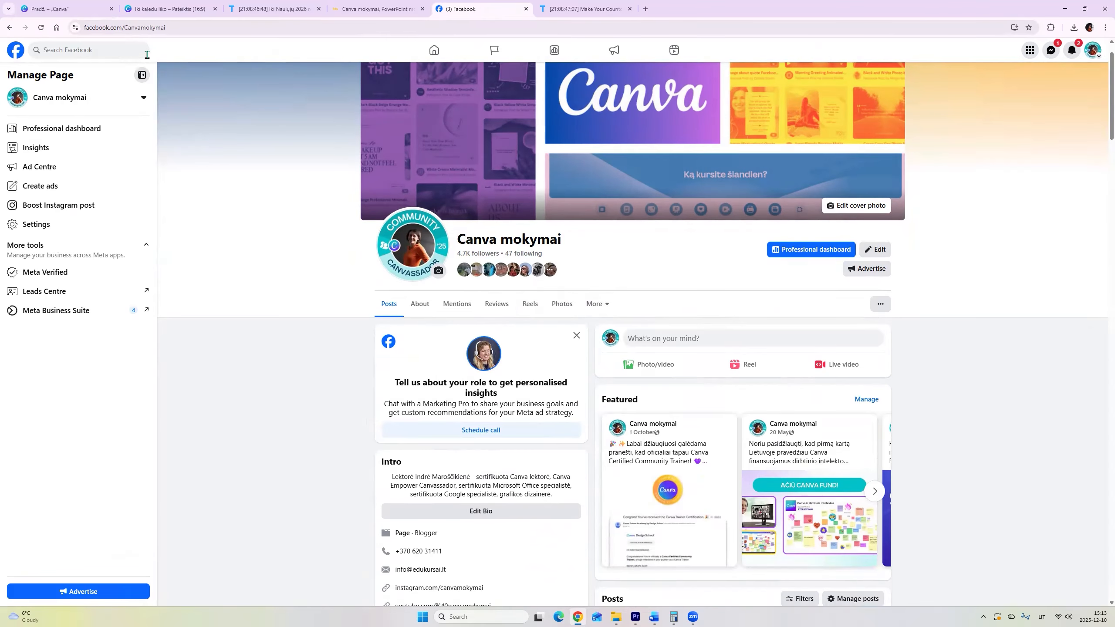
click(610, 308)
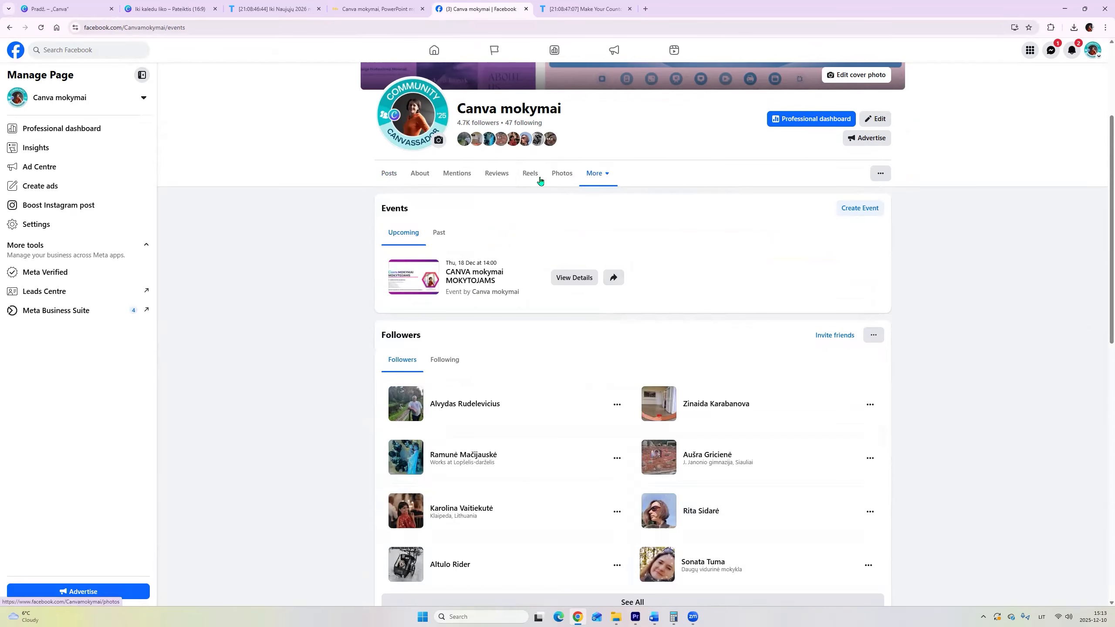
click(469, 276)
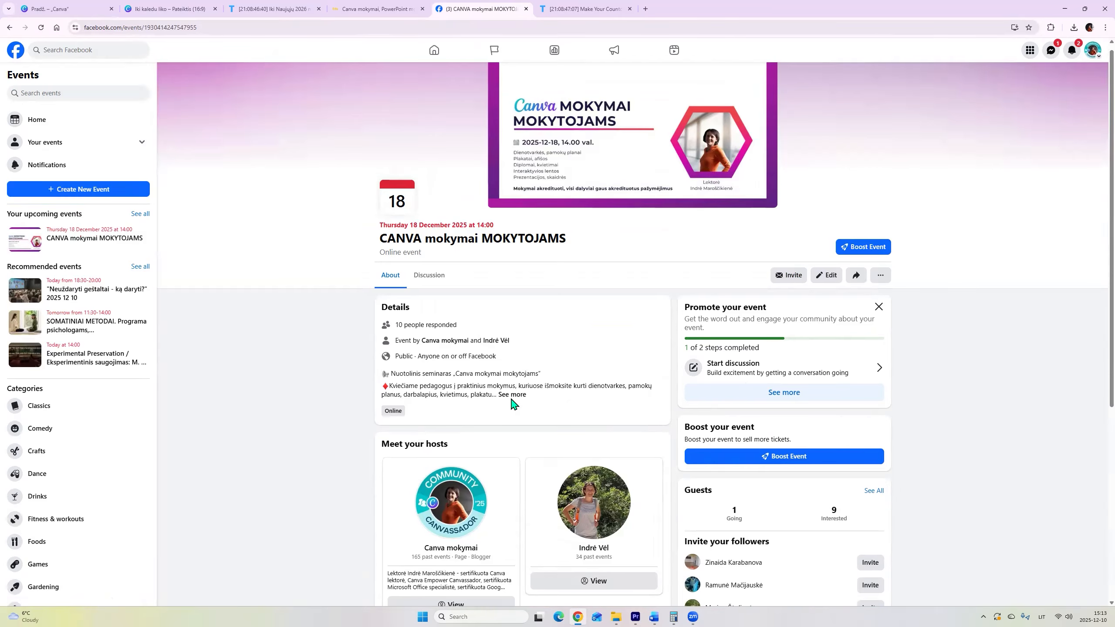
click(510, 394)
scroll(513, 351, down, 3)
scroll(514, 328, up, 3)
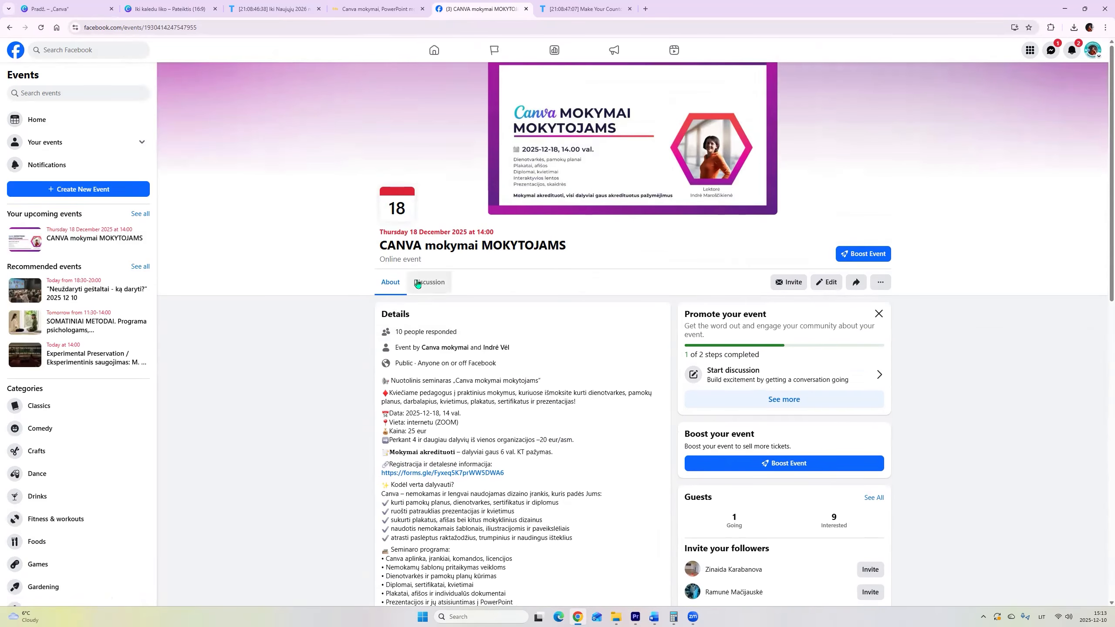
click(10, 29)
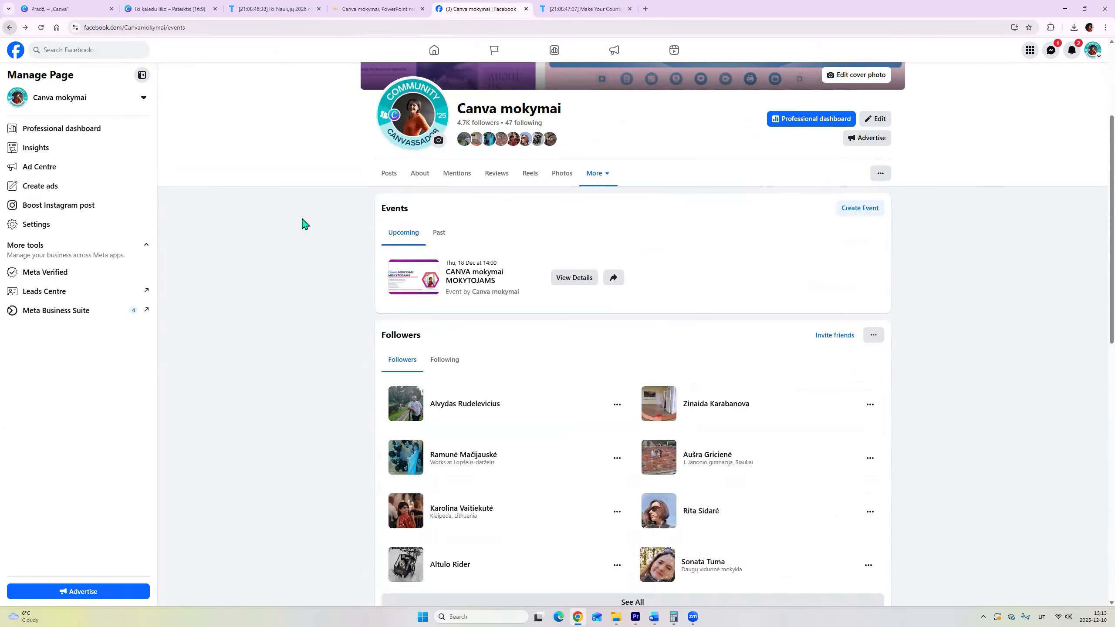
click(390, 173)
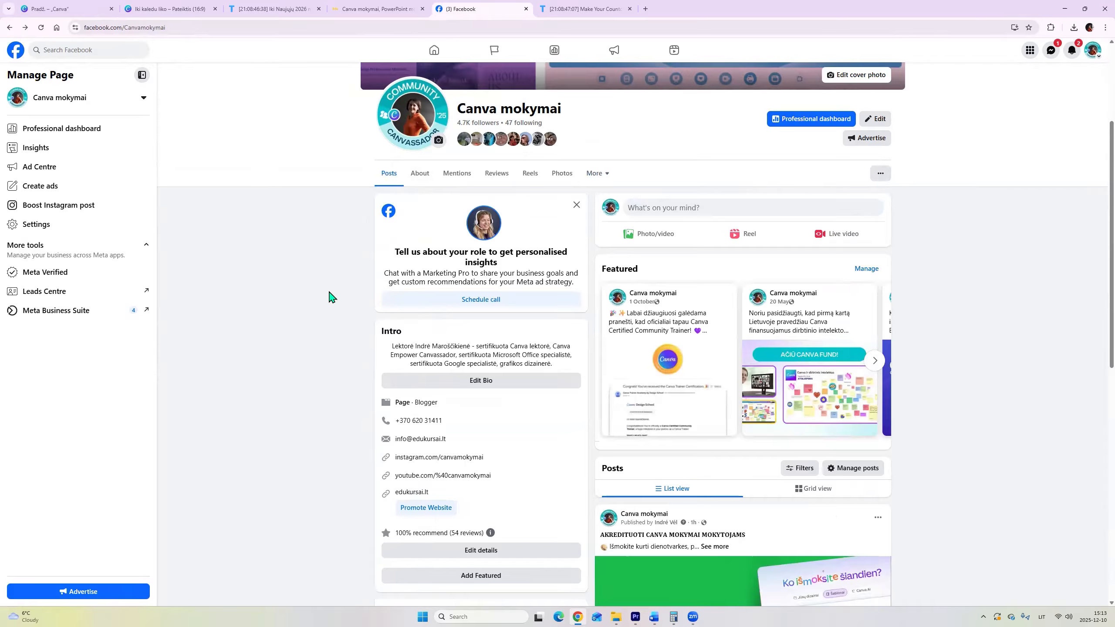
scroll(328, 294, down, 3)
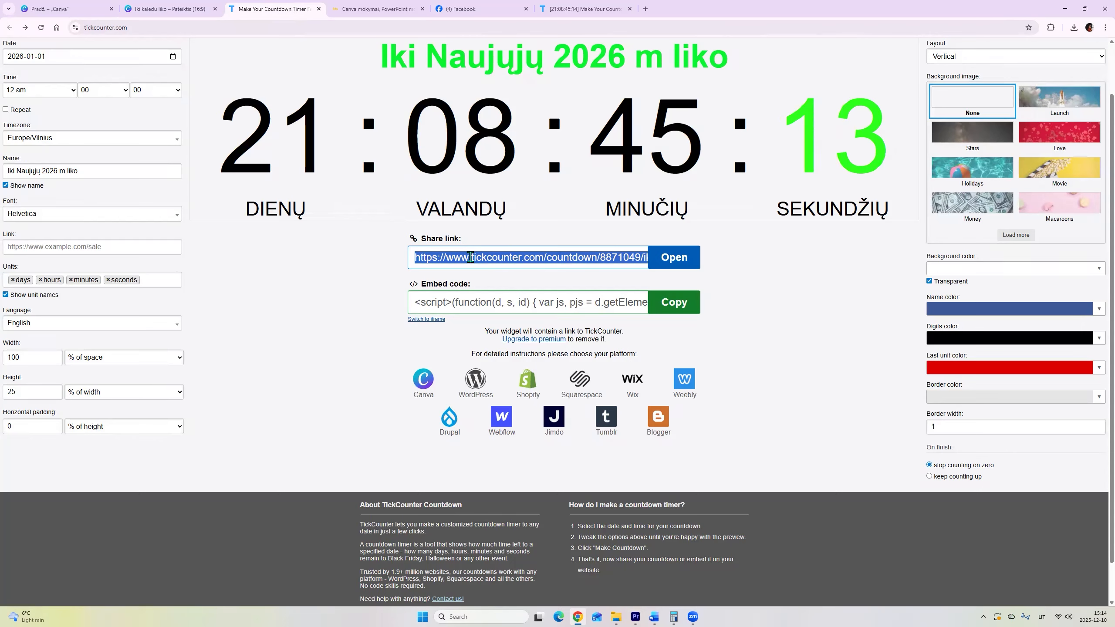
Copy the New Year countdown's share link in TickCounter
key(ctrl+a)
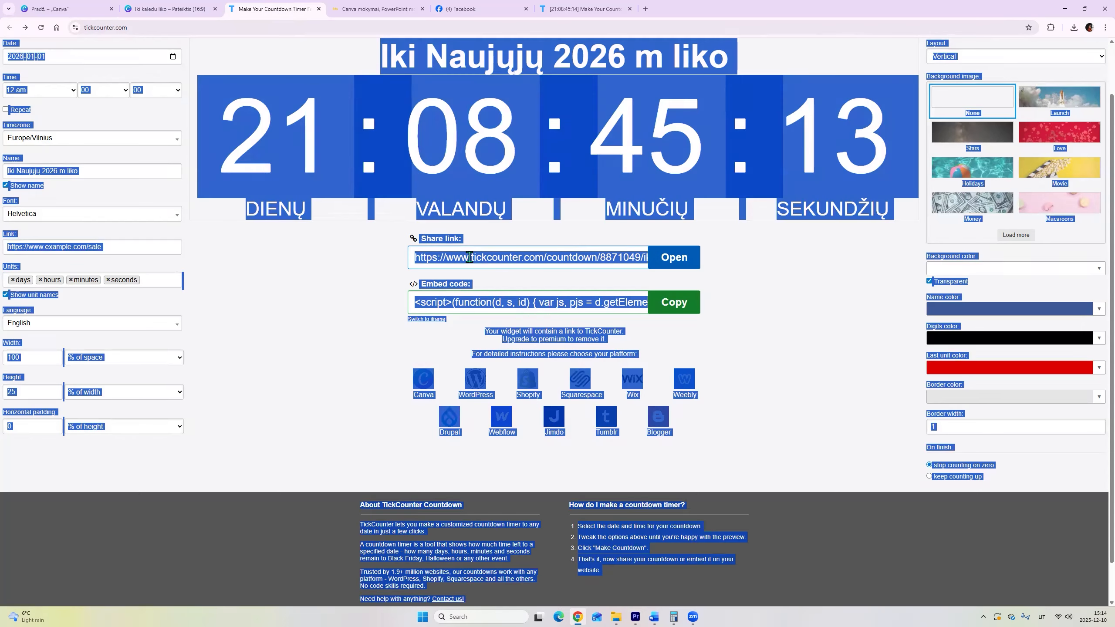
click(440, 259)
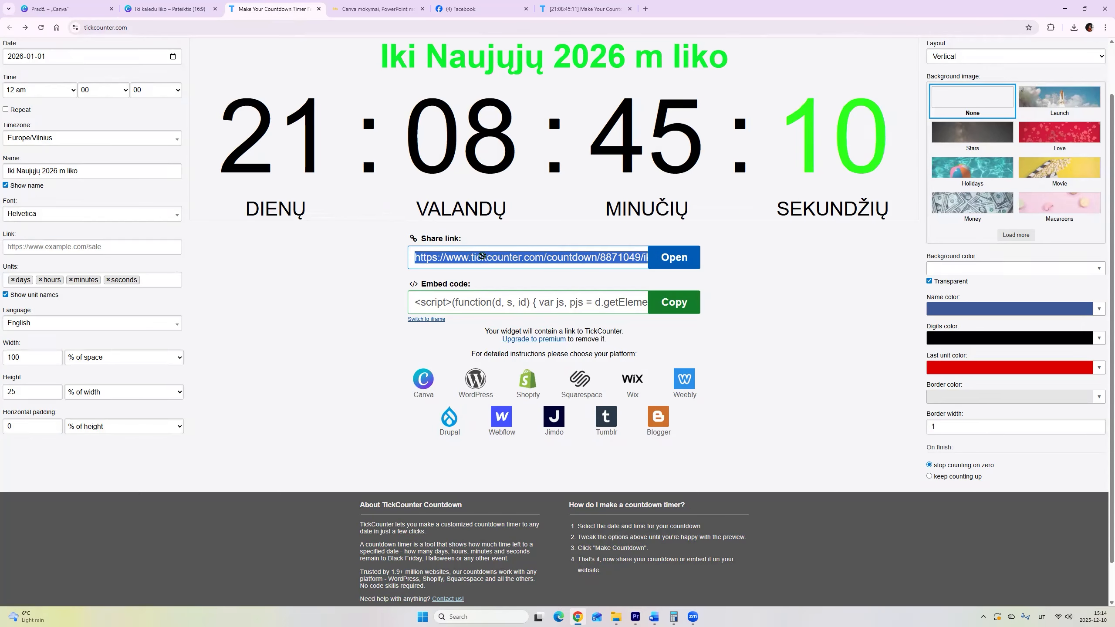
triple_click(545, 256)
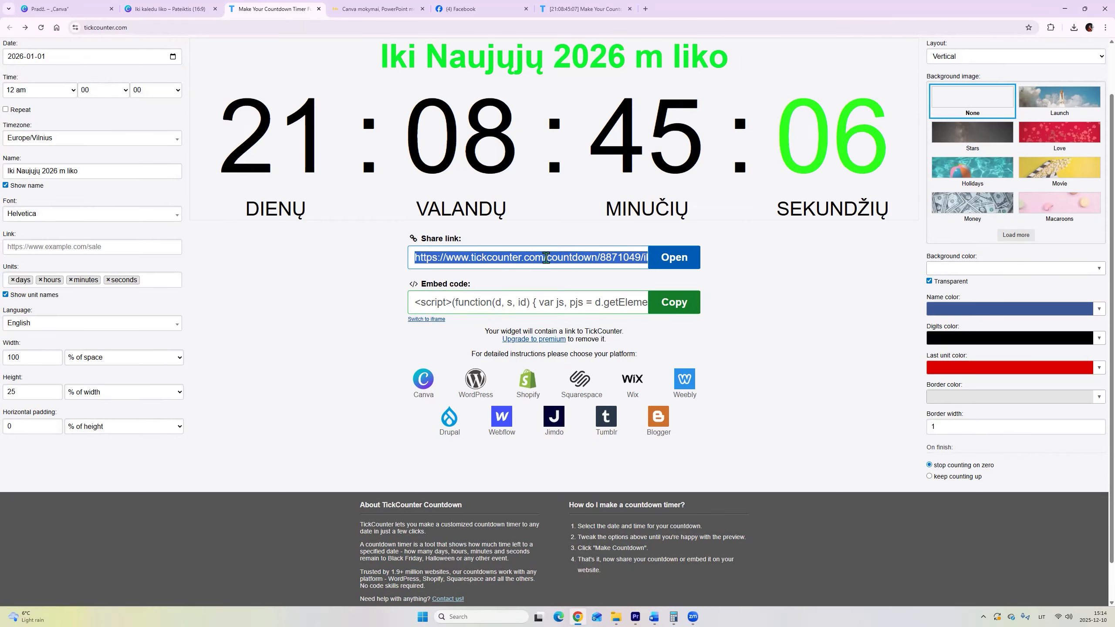
right_click(545, 258)
click(577, 289)
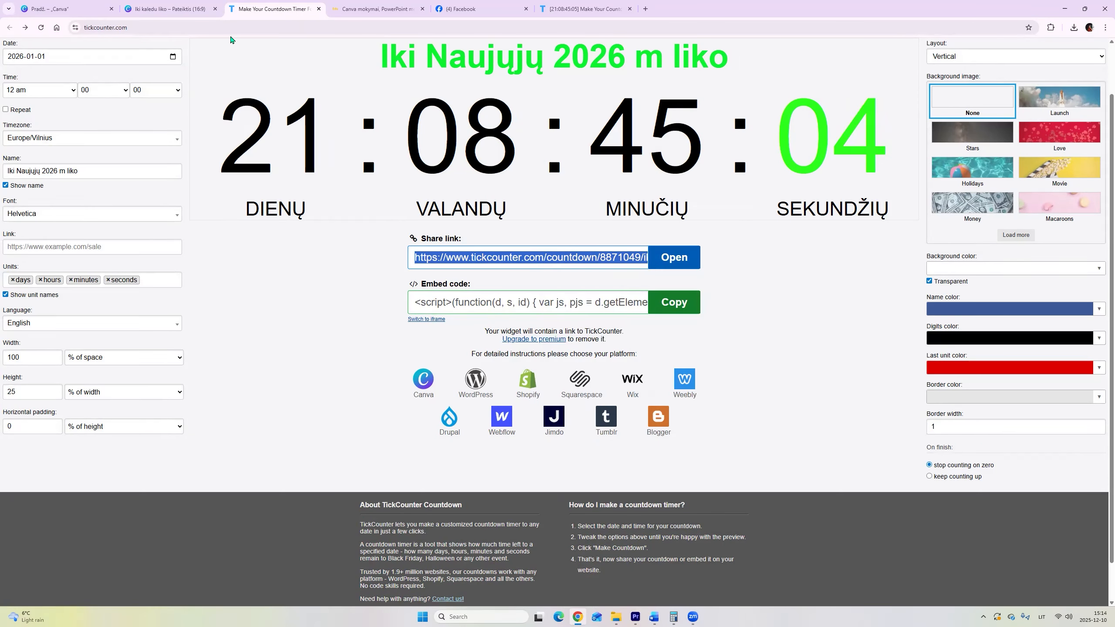
Switch to the Canva presentation and paste the countdown link onto the Christmas-themed page 3 as an embedded timer
click(182, 10)
scroll(453, 354, up, 9)
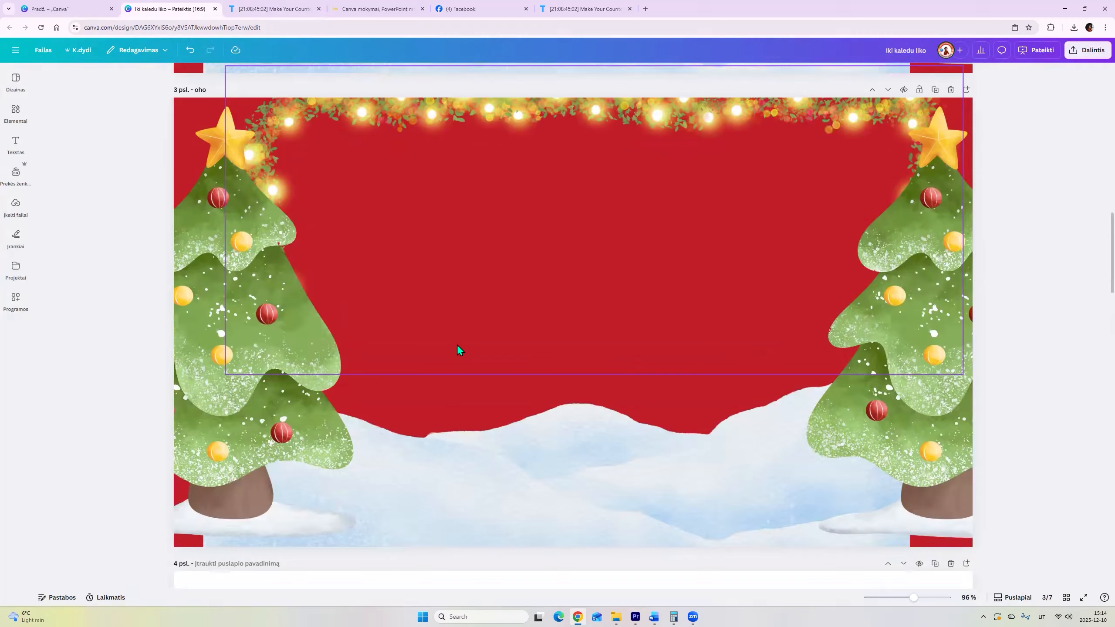
click(457, 347)
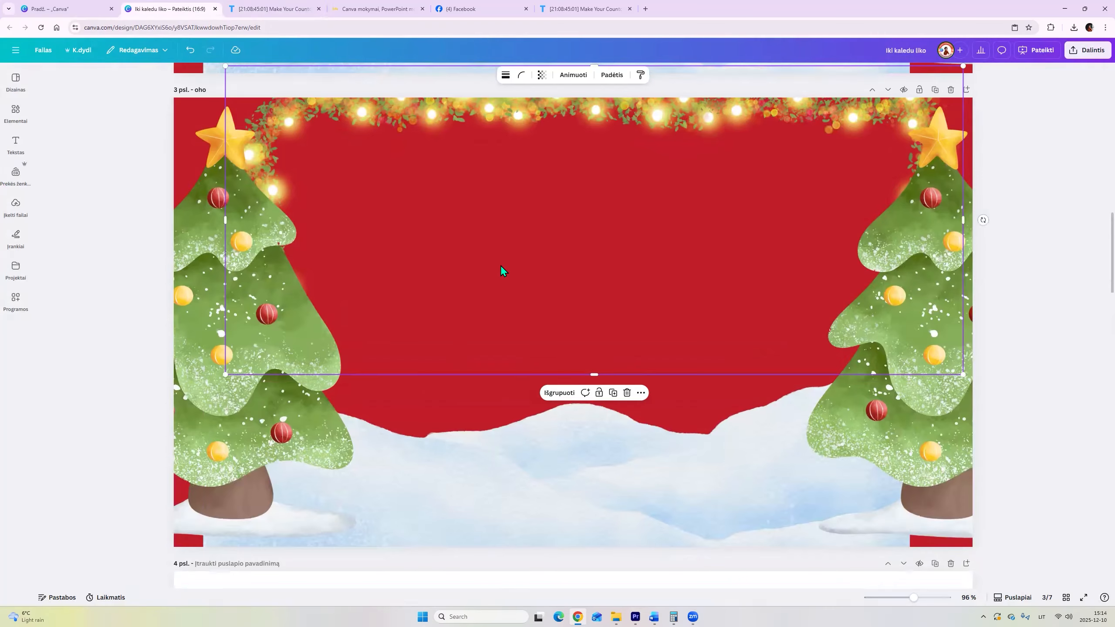
scroll(1094, 157, up, 2)
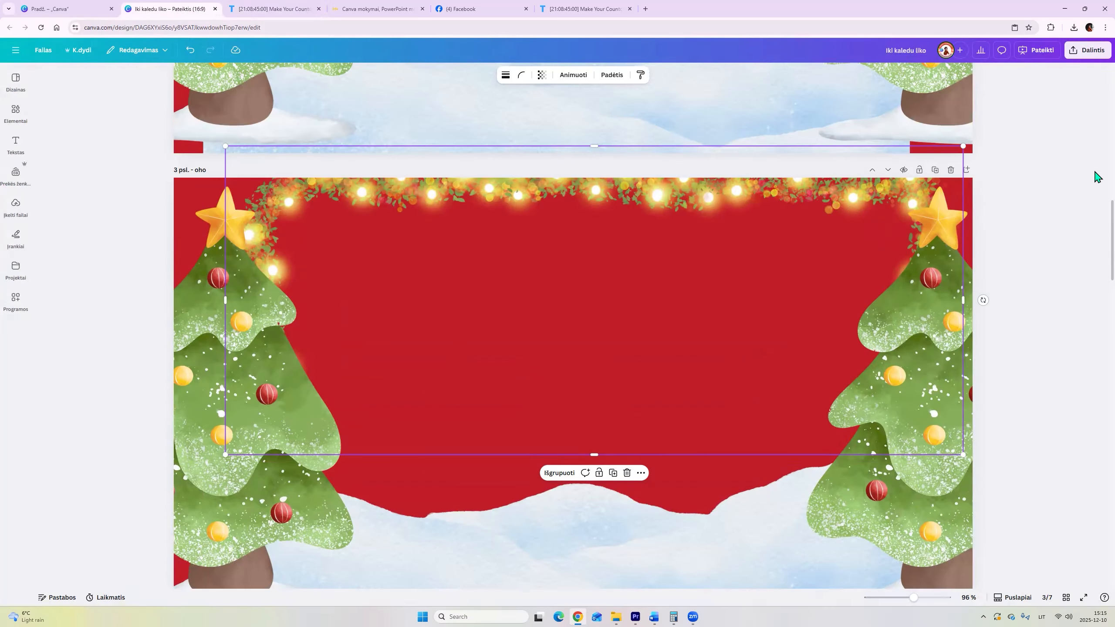
scroll(1095, 168, down, 1)
click(1066, 206)
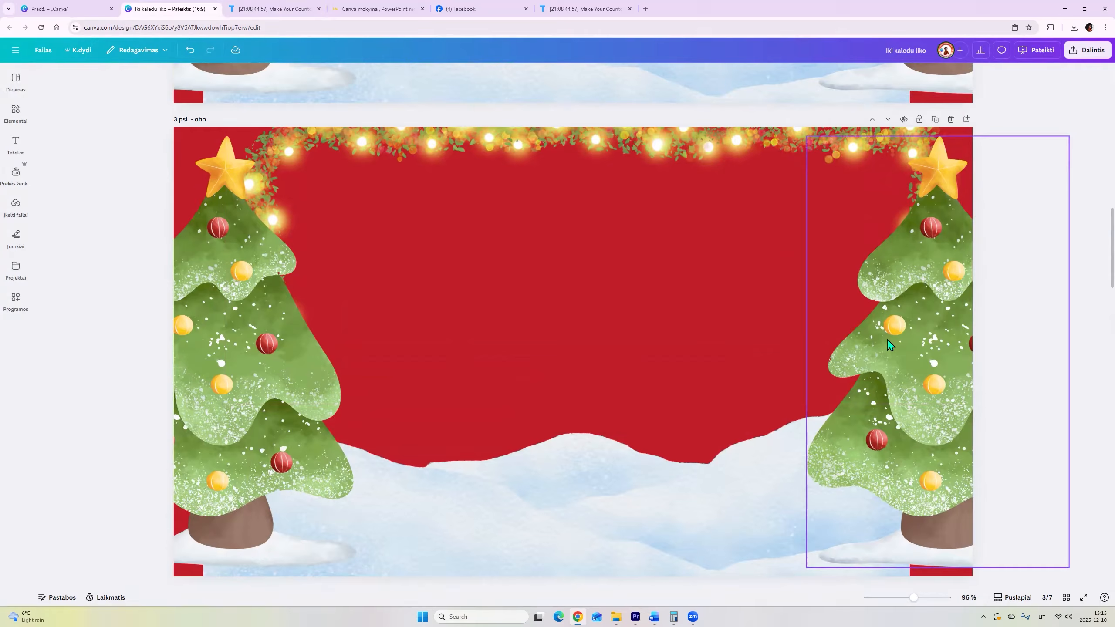
click(590, 293)
right_click(590, 292)
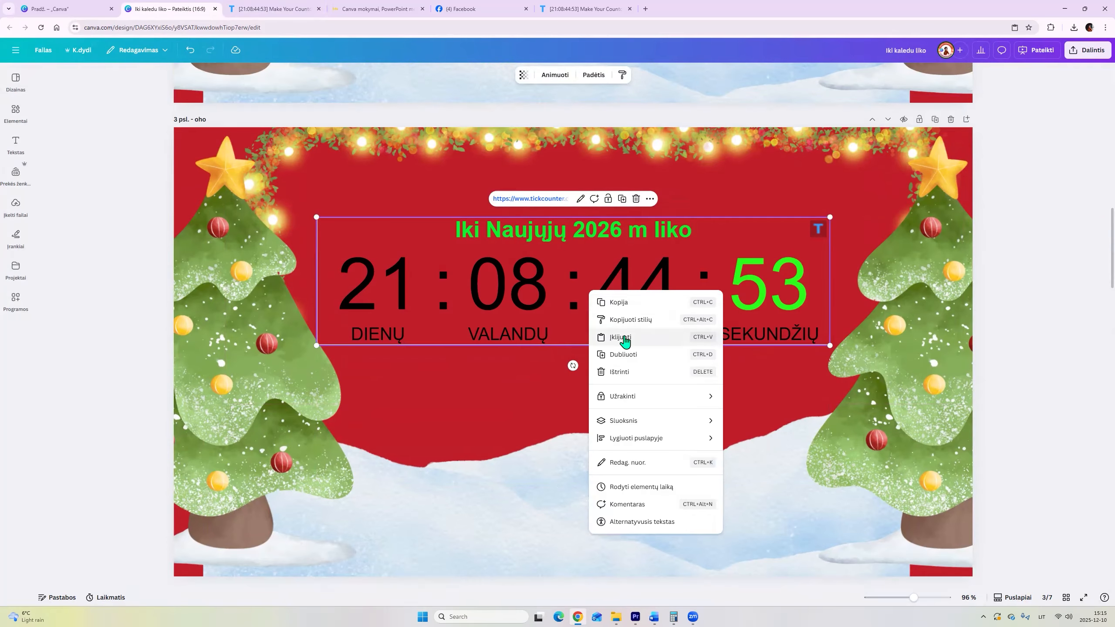
click(503, 461)
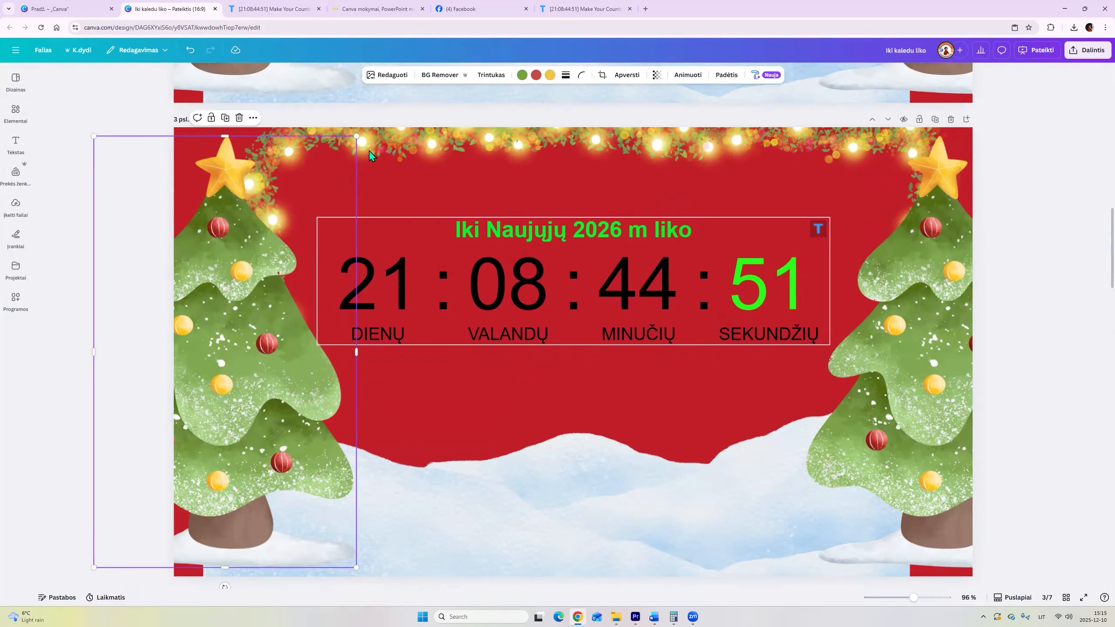
scroll(304, 116, down, 1)
Open the countdown's share page in TickCounter, view it, and return to the Canva presentation
click(298, 9)
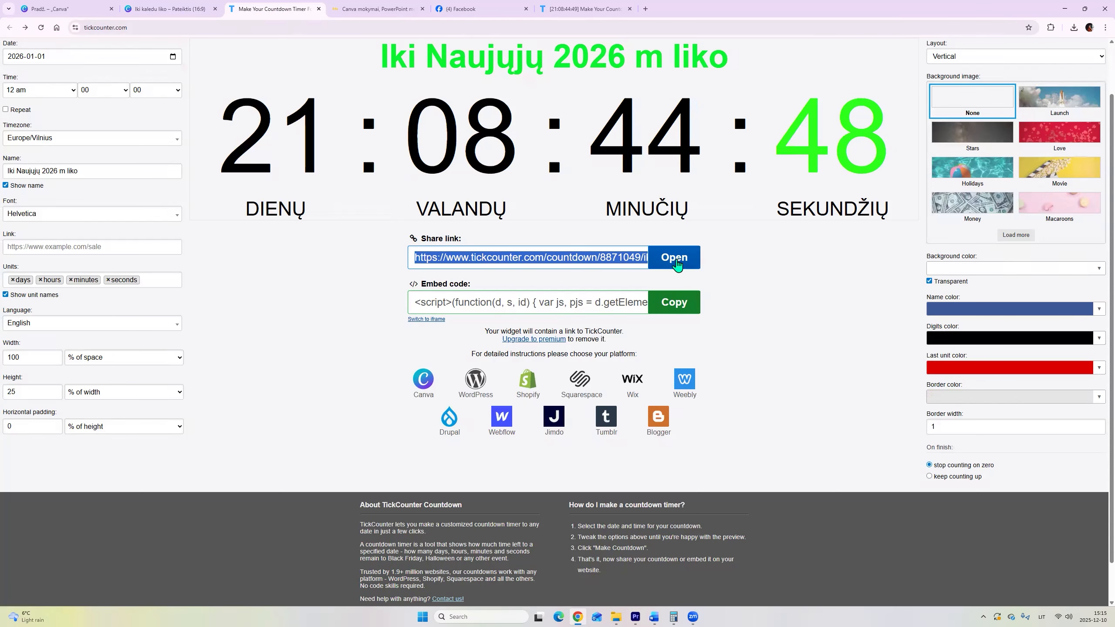
click(675, 262)
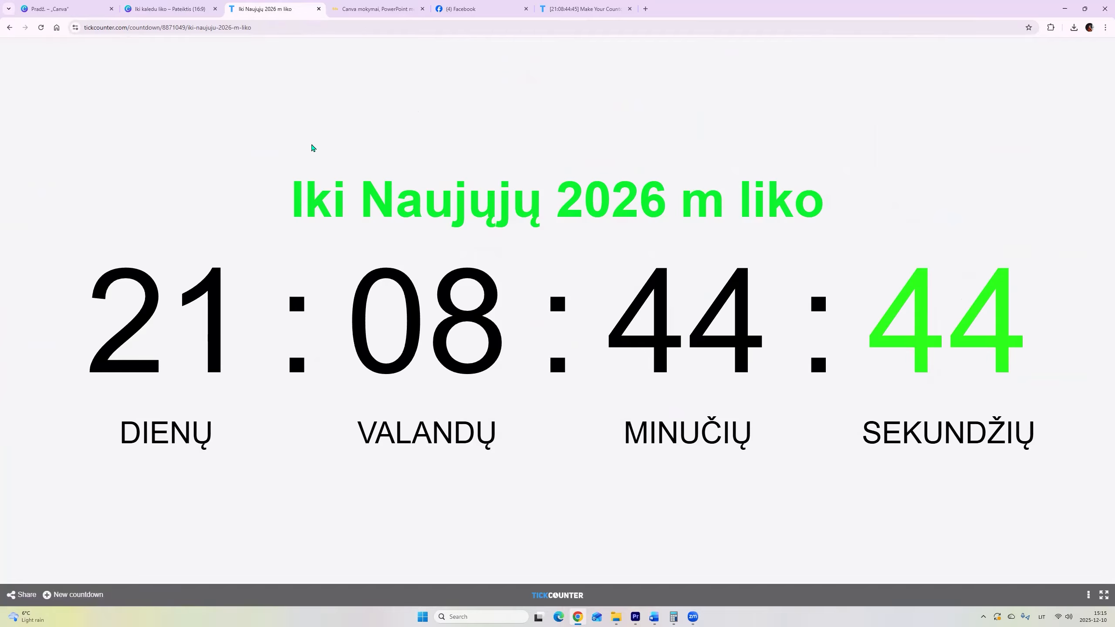
click(167, 9)
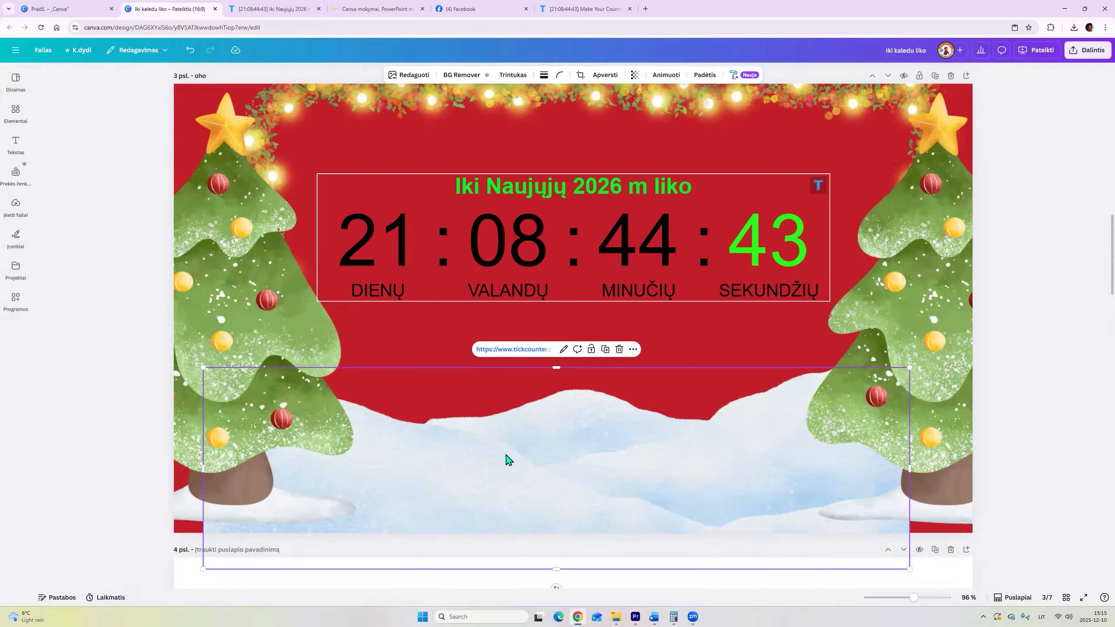
click(102, 346)
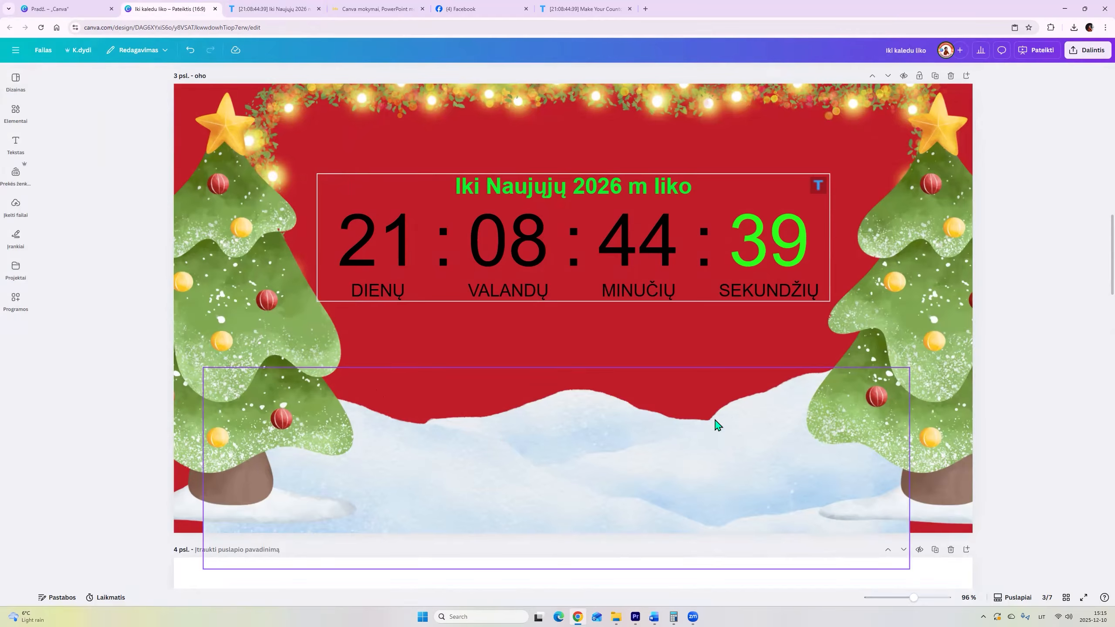
Paste the countdown link onto the blank page 4 as an embedded timer and deselect it
scroll(702, 424, down, 2)
scroll(687, 425, up, 4)
scroll(434, 472, down, 5)
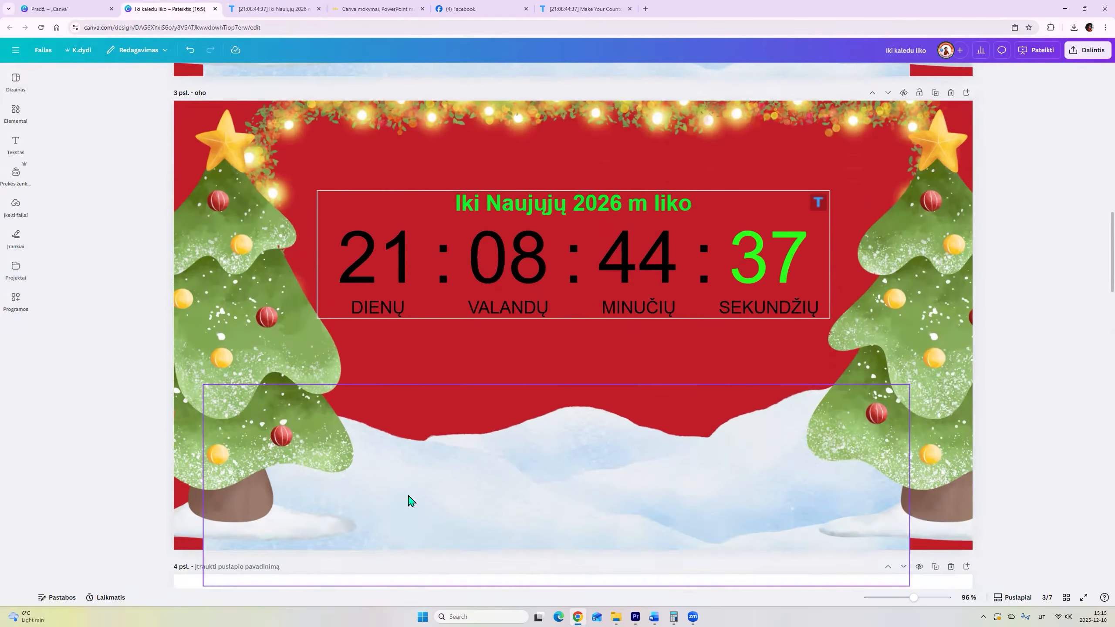
scroll(430, 448, down, 2)
key(ctrl+v)
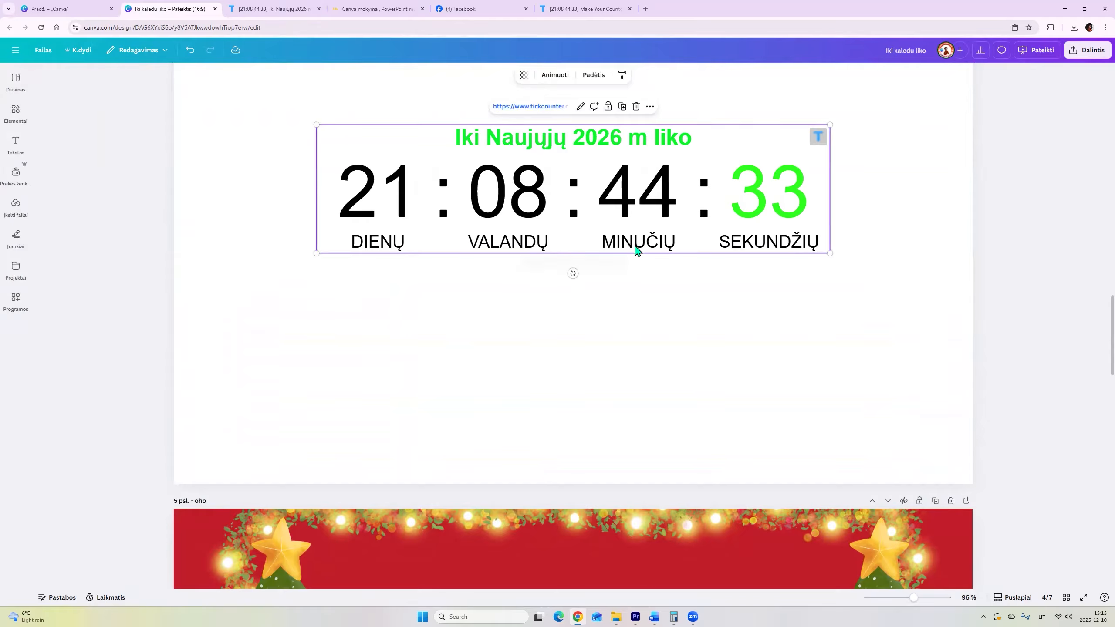
scroll(636, 251, up, 1)
click(419, 338)
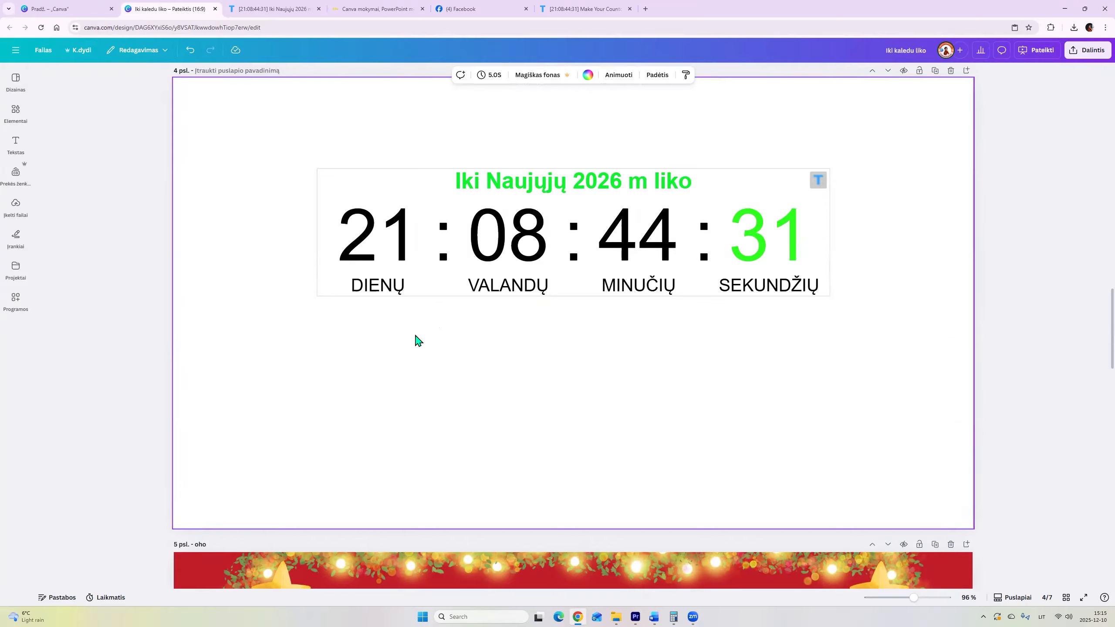